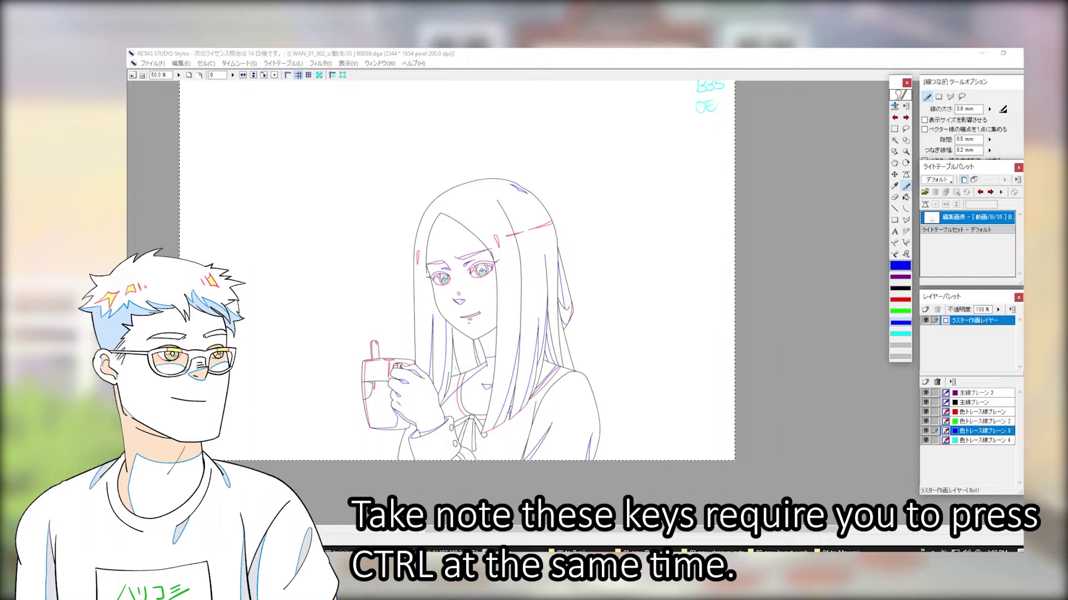
- Switch to the Pen tool and look over the character drawing at magnifications between 50% and 200%
key("p")
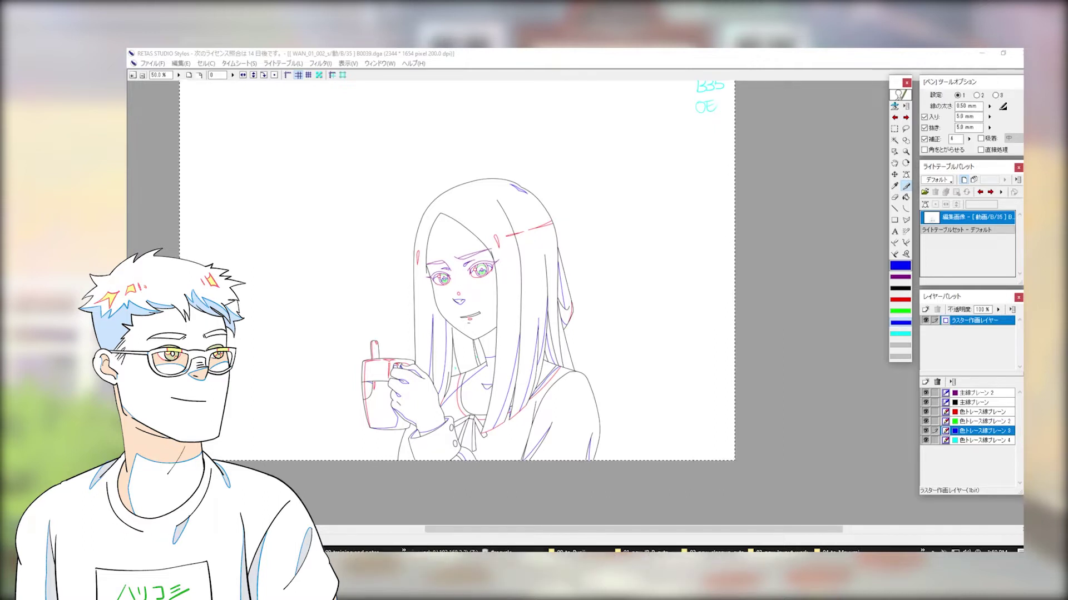
left_click_drag(809, 237, 632, 236)
key("ctrl+plus")
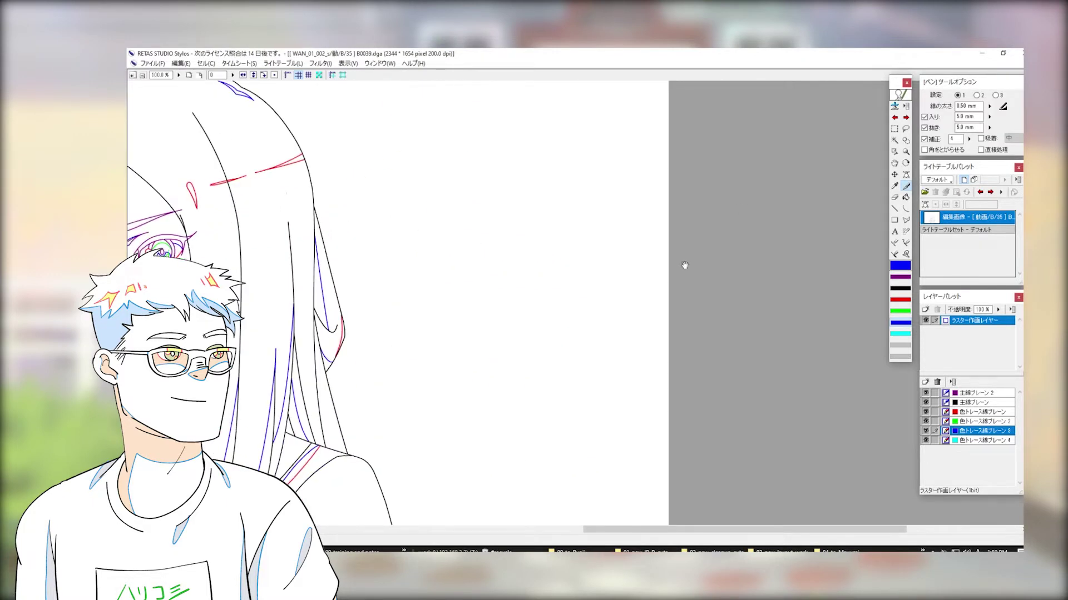
scroll(689, 264, "up", 1)
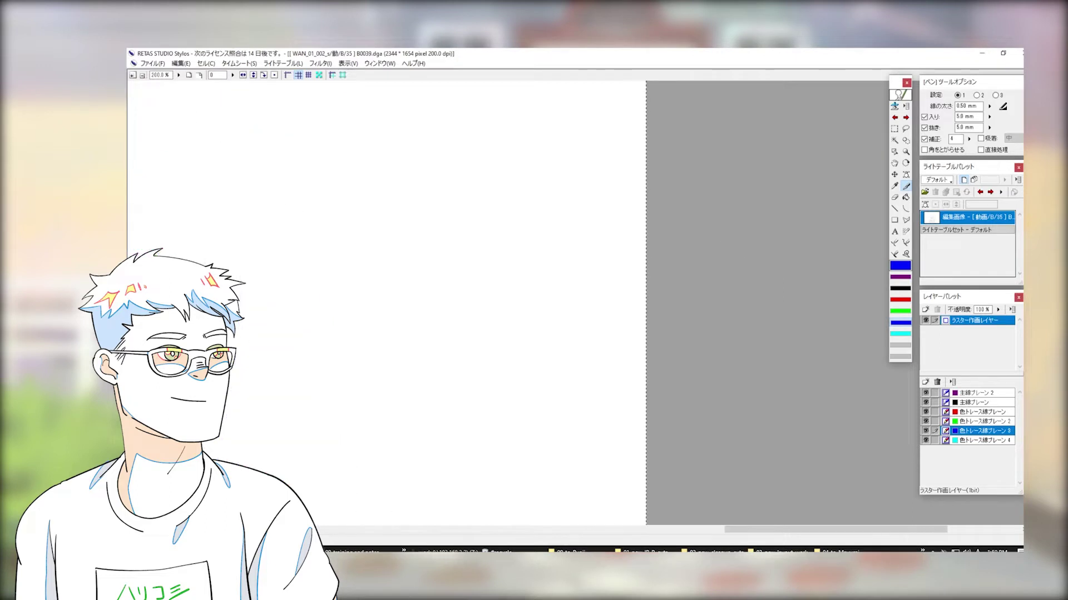
scroll(684, 354, "down", 1)
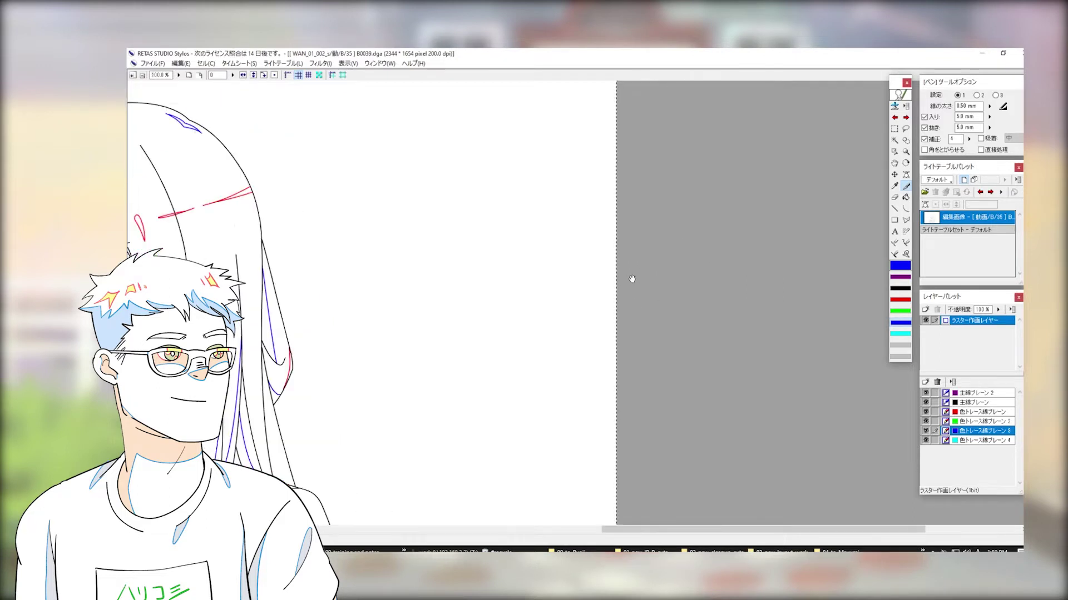
scroll(632, 279, "down", 1)
scroll(683, 324, "up", 1)
left_click_drag(730, 234, 728, 300)
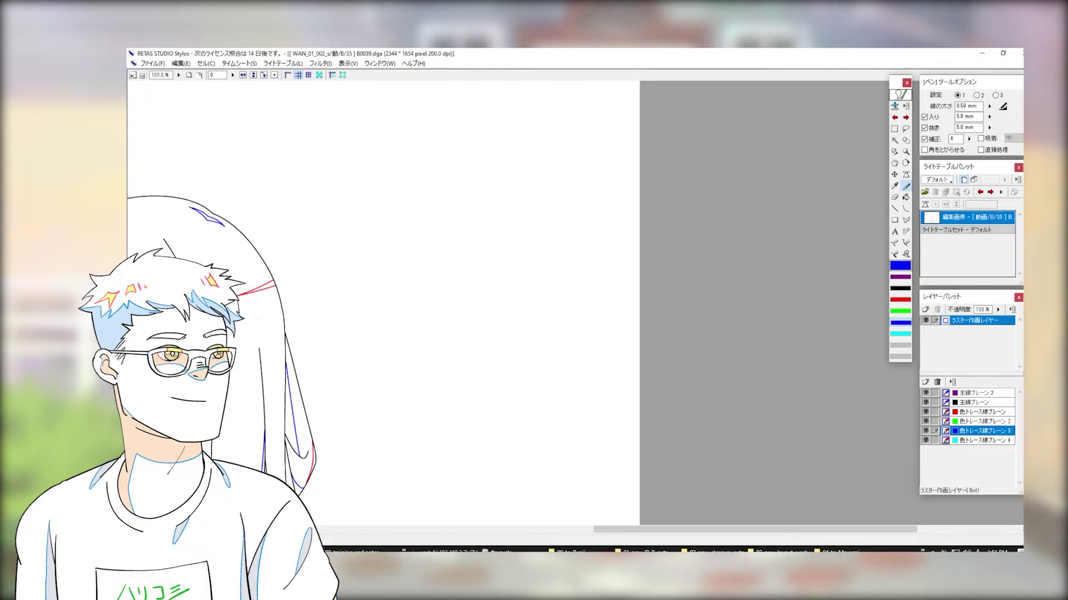
scroll(745, 291, "down", 1)
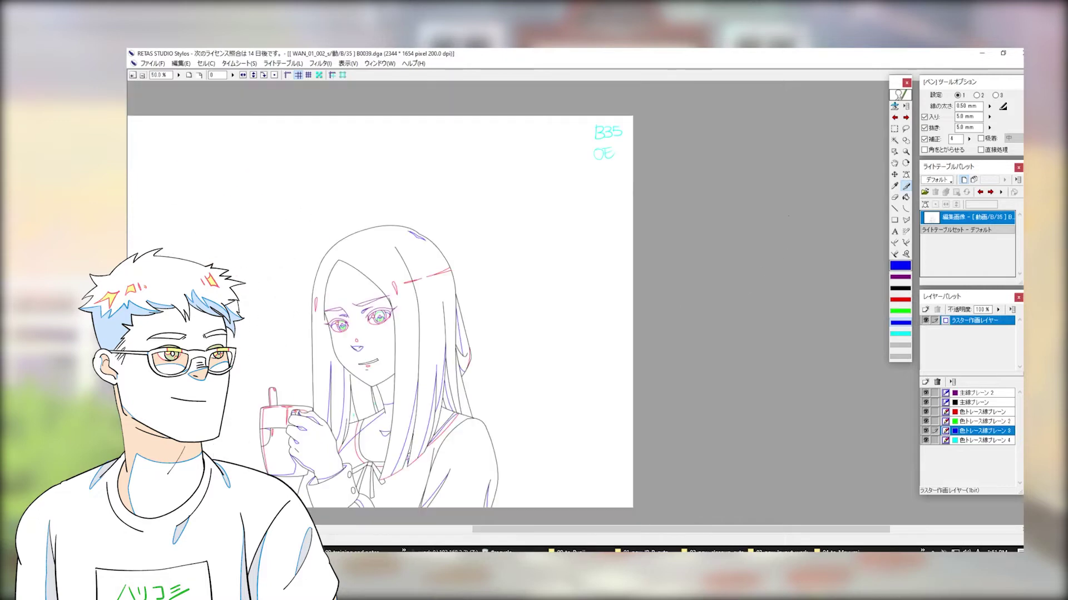
left_click_drag(706, 306, 784, 230)
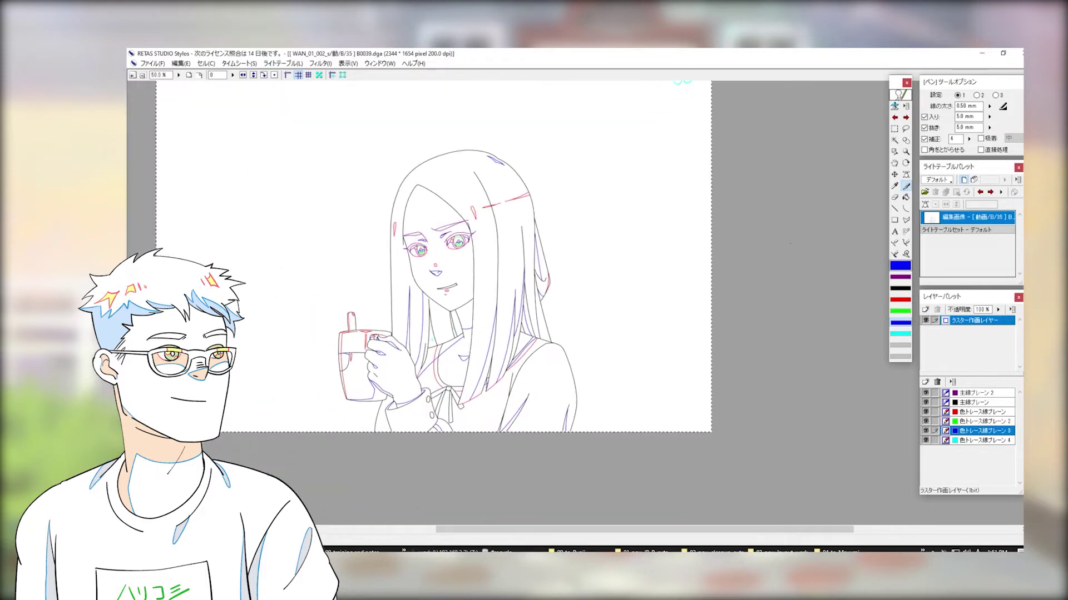
scroll(753, 259, "up", 1)
scroll(793, 243, "down", 1)
- Try cutting and deleting the black line art on 主線プレーン, undoing each removal
left_click(977, 401)
key("ctrl+x")
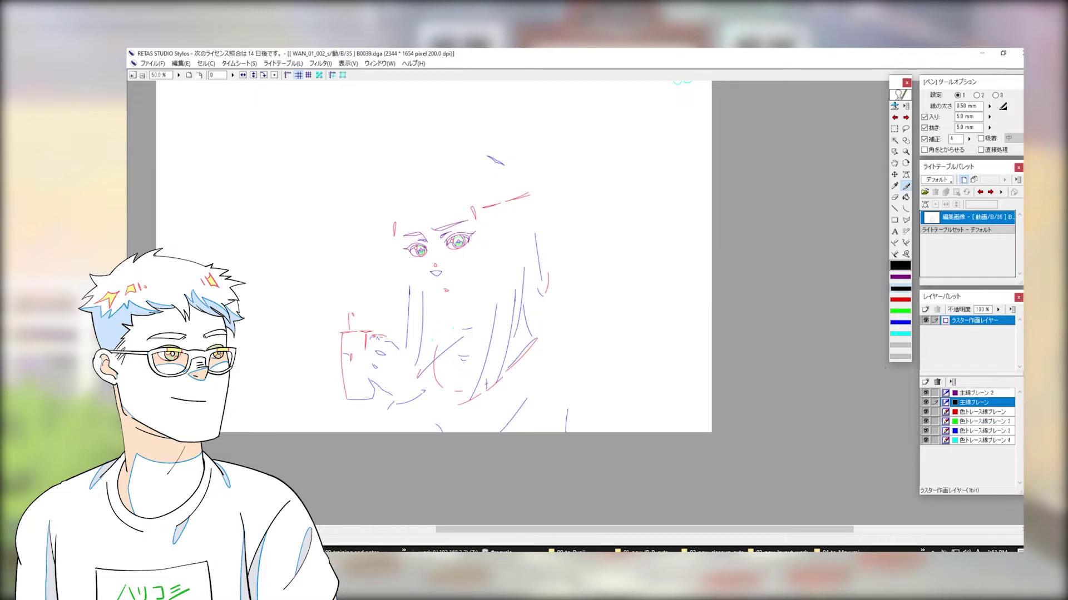
key("ctrl+z")
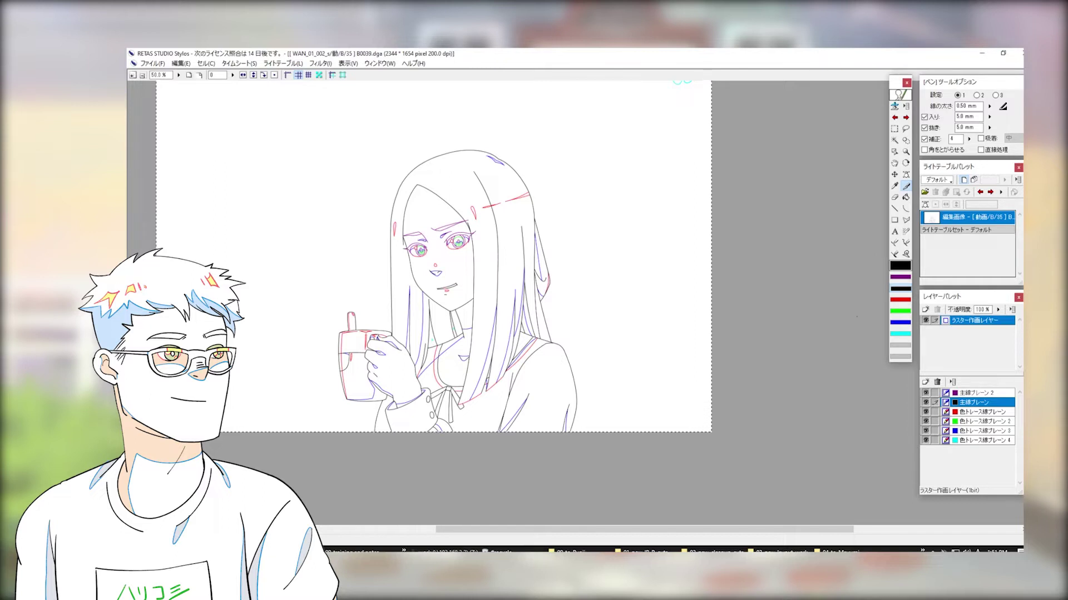
key("Delete")
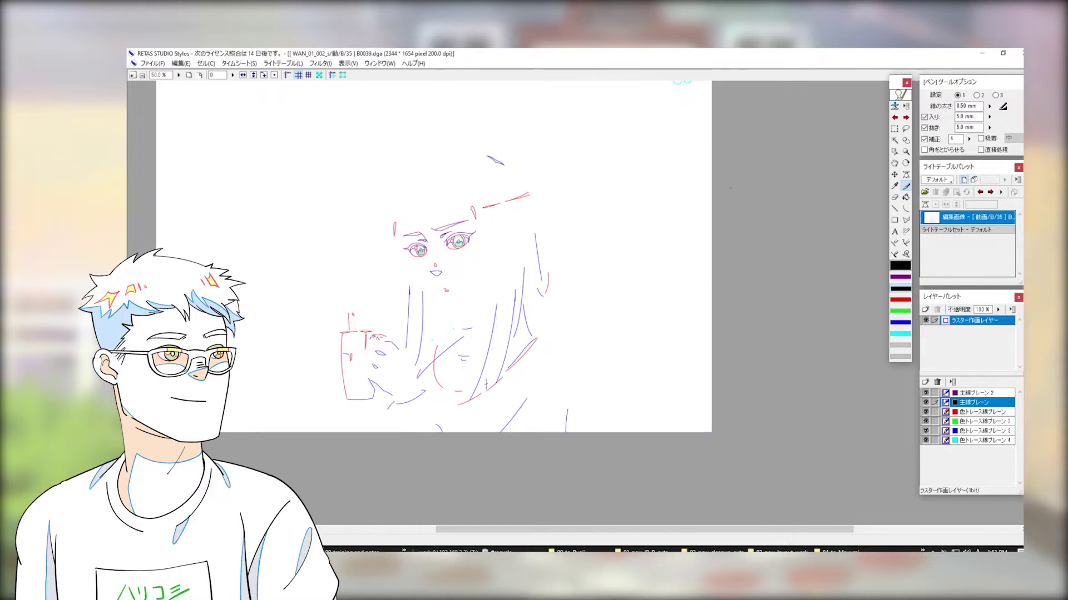
key("ctrl+z")
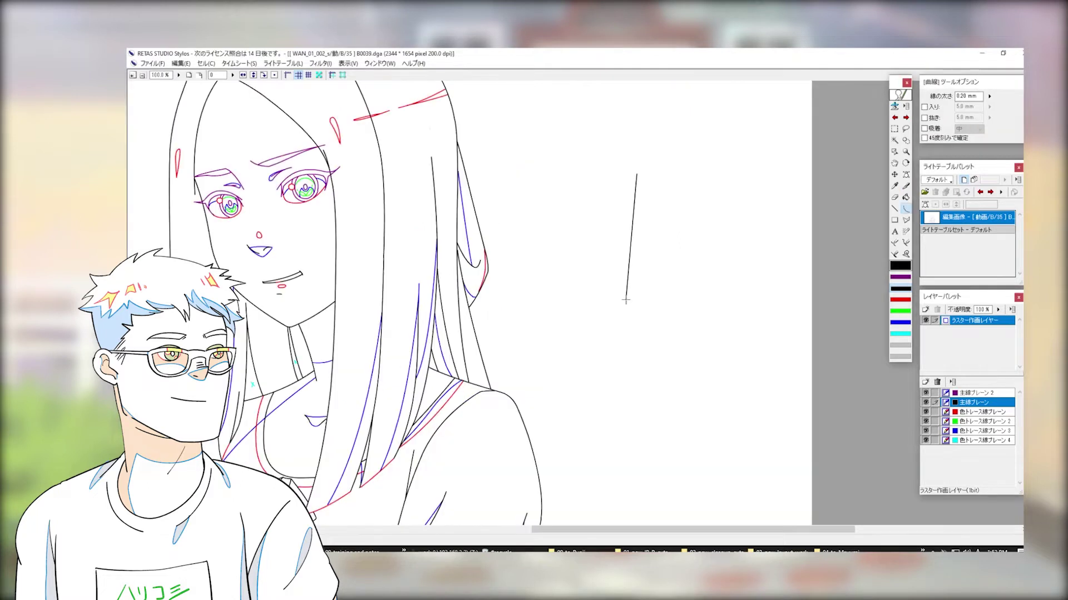
- Try a 0.20 mm curve line in the blank area beside the character, testing undo and redo before removing it
left_click(619, 283)
key("ctrl+z")
left_click_drag(632, 157, 609, 287)
key("ctrl+z")
key("ctrl+y")
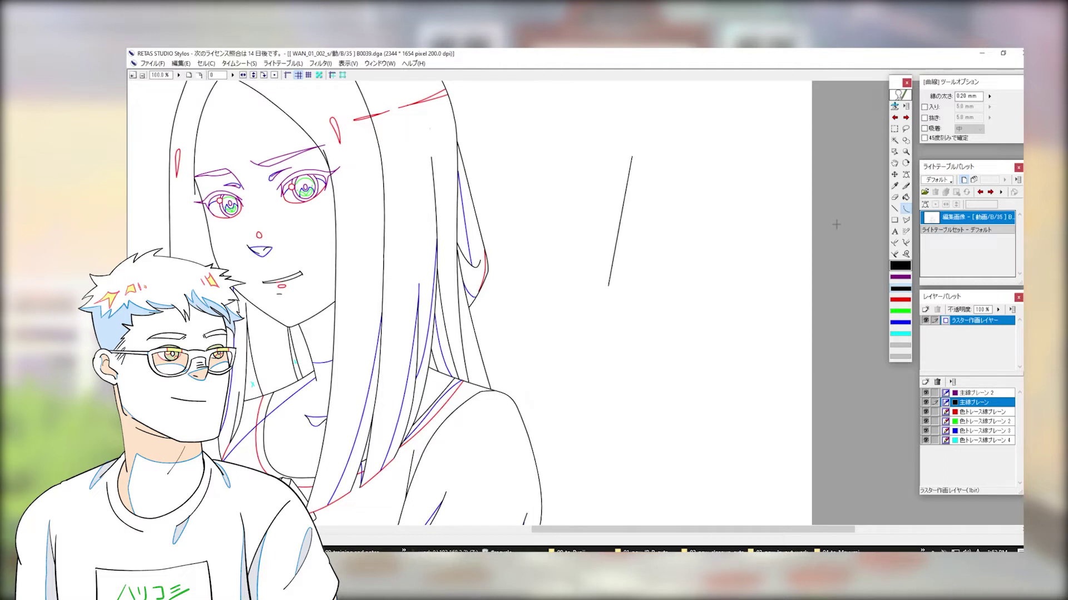
key("ctrl+z")
- Examine the character's hair, face, mouth and chin lines up close at up to 400% magnification
key("ctrl+minus")
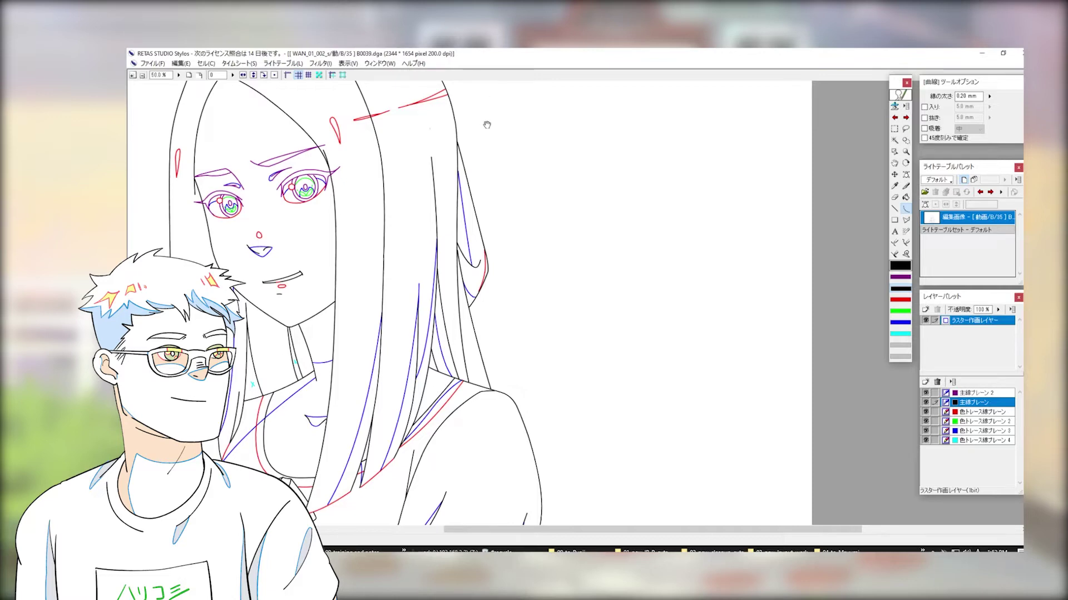
key("ctrl+minus")
key("ctrl+plus")
key("ctrl+minus")
scroll(597, 213, "up", 3)
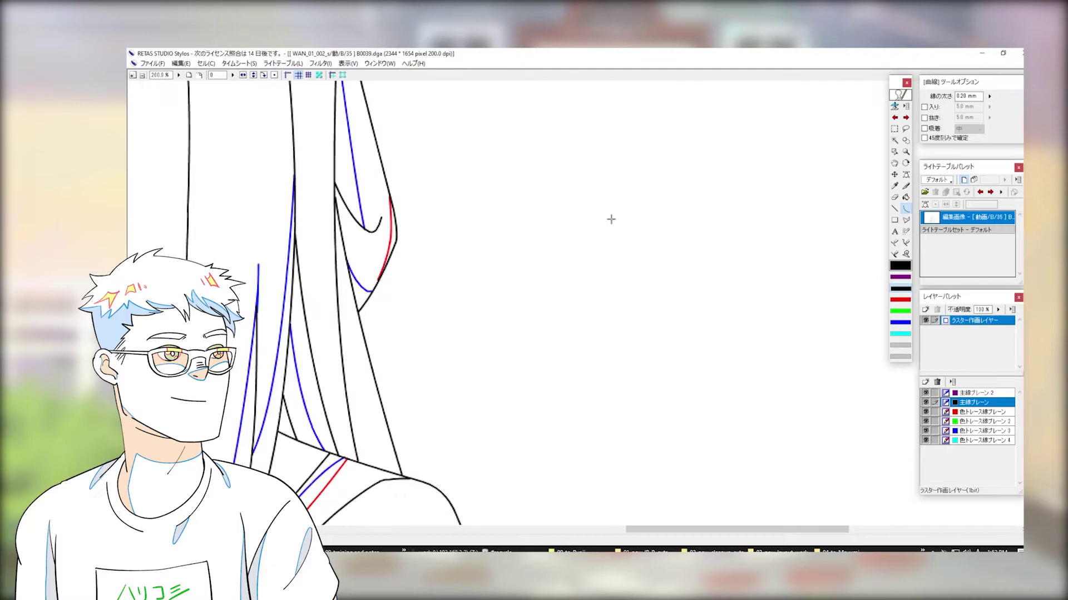
scroll(613, 250, "down", 2)
left_click_drag(611, 274, 722, 225)
left_click_drag(445, 222, 784, 323)
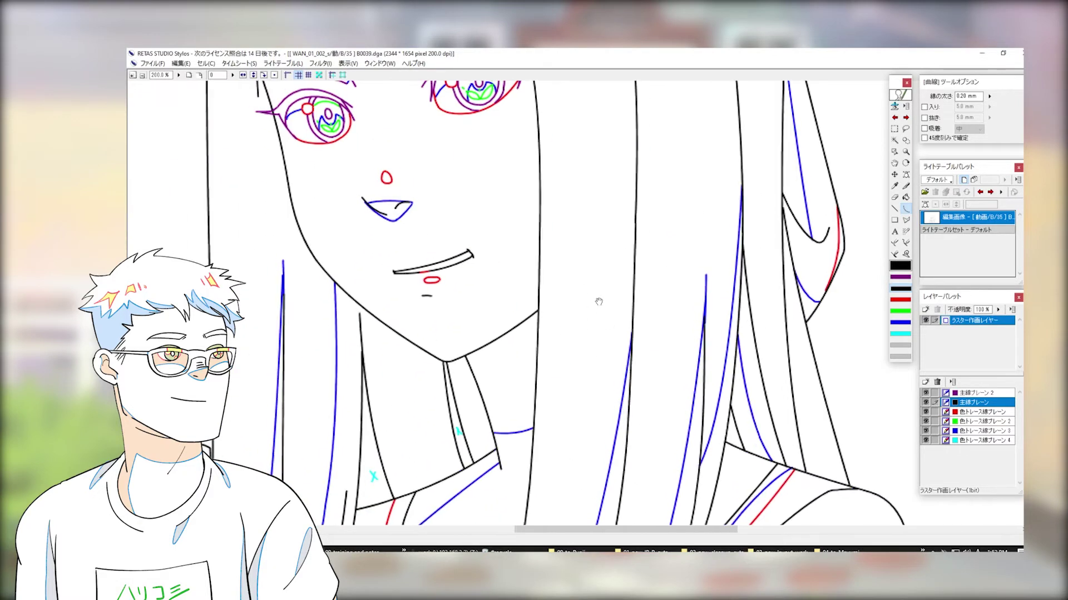
left_click_drag(571, 255, 697, 362)
left_click_drag(714, 106, 746, 314)
left_click_drag(460, 412, 662, 226)
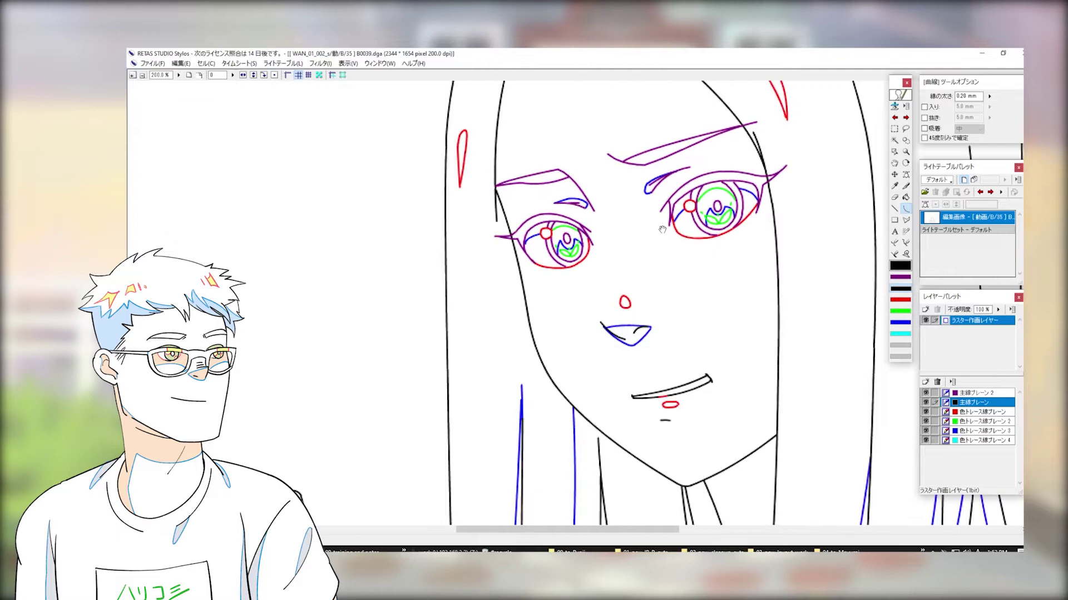
left_click_drag(605, 385, 643, 254)
scroll(687, 272, "up", 1)
scroll(698, 262, "right", 4)
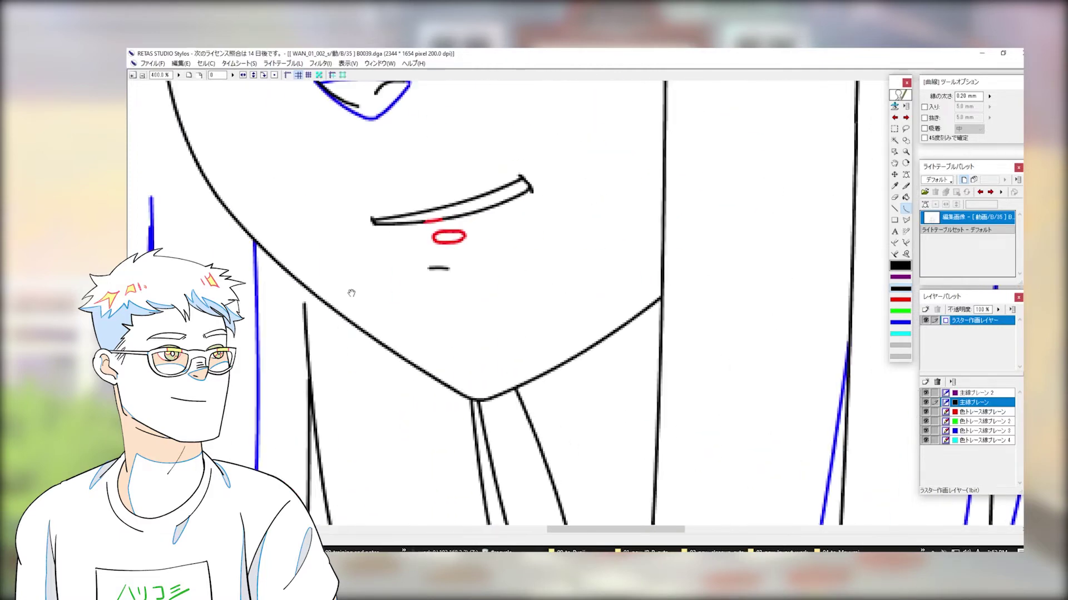
left_click_drag(756, 227, 689, 251)
left_click_drag(223, 364, 627, 208)
scroll(420, 260, "down", 2)
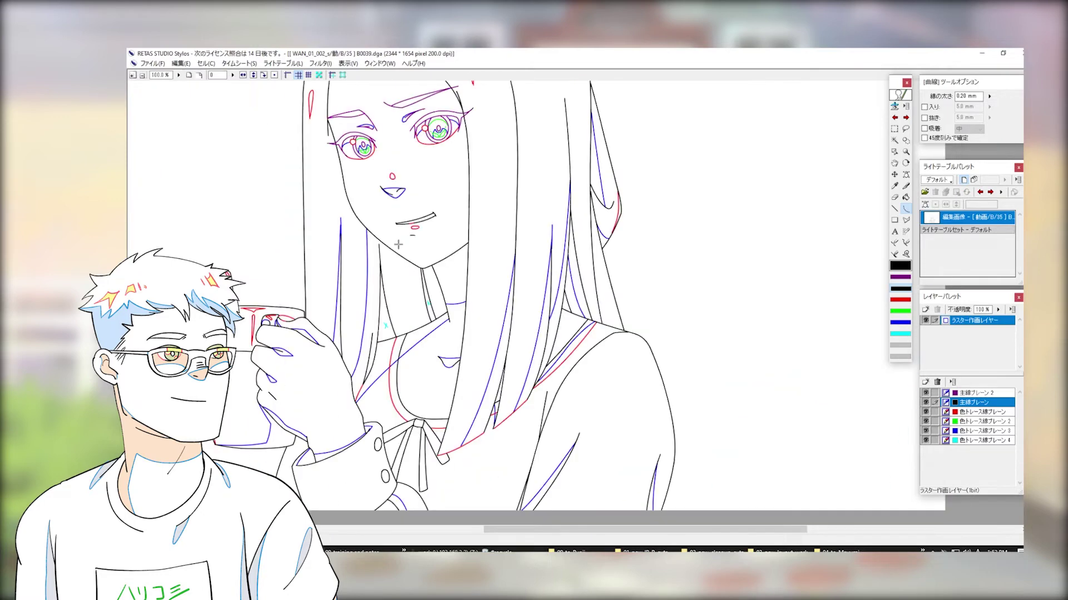
left_click_drag(761, 275, 778, 304)
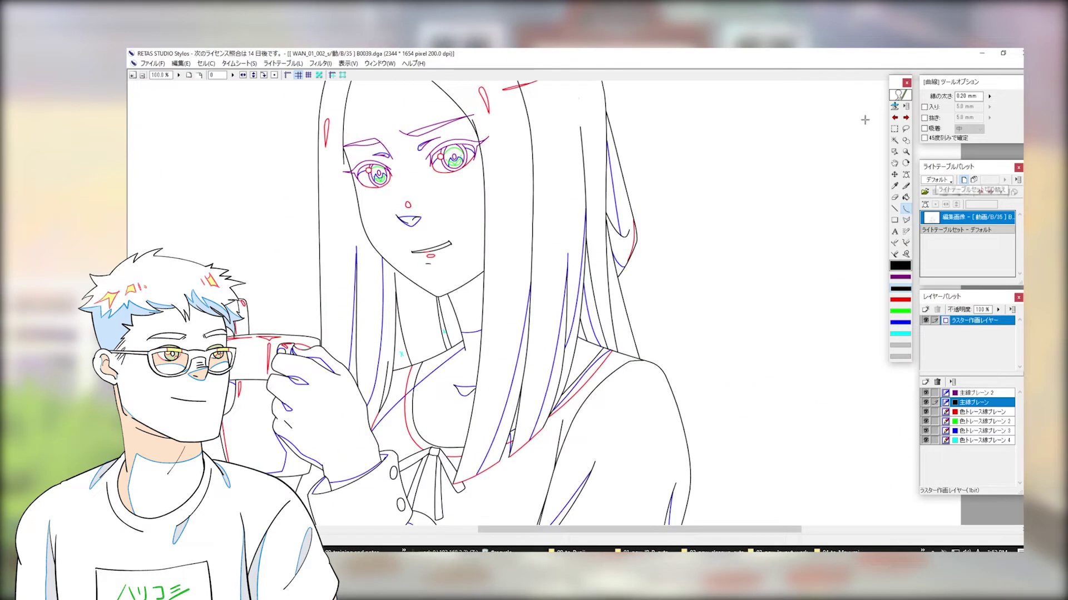
- Try two 0.20 mm curves and one straight line in the blank area beside the character, and undo all three
left_click_drag(808, 133, 755, 280)
left_click(837, 229)
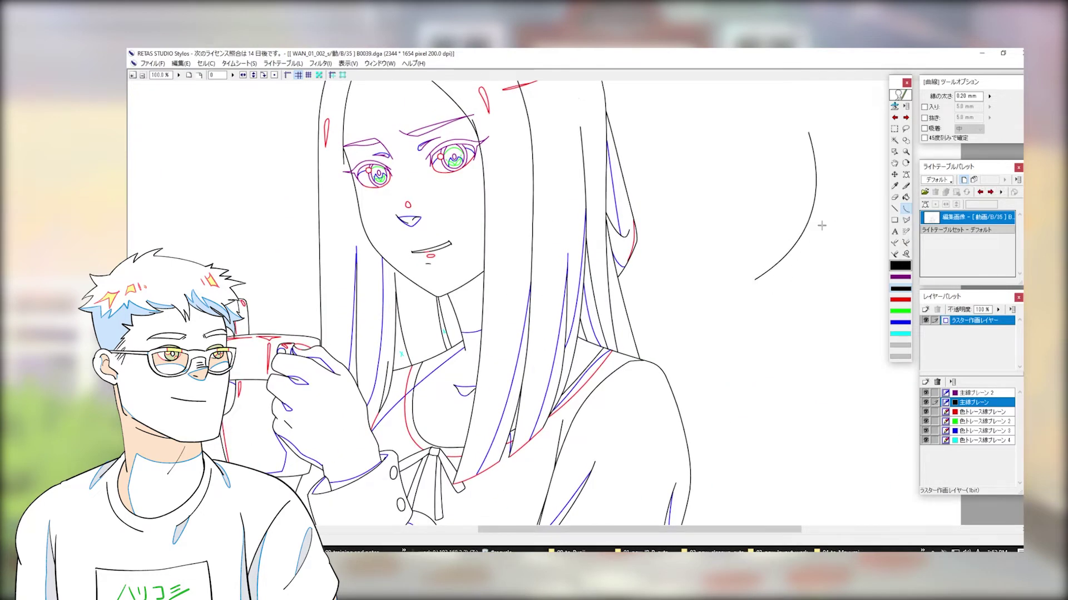
mouse_move(825, 222)
left_mouse_down()
mouse_move(785, 318)
mouse_move(798, 251)
left_mouse_up()
left_click(844, 303)
key("l")
left_click_drag(843, 171, 804, 337)
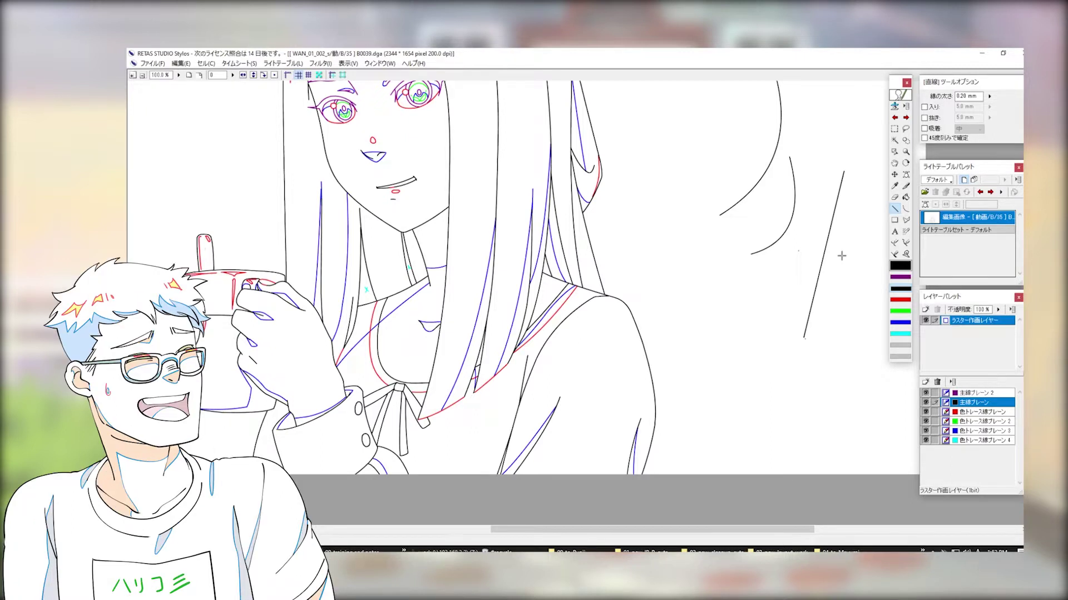
key("ctrl+z")
key("ctrl+z")
key("ctrl+z")
- Try two freehand Pen strokes in the blank area beside the character and undo both
left_click(905, 186)
mouse_move(736, 149)
left_mouse_down()
mouse_move(784, 253)
mouse_move(745, 257)
left_mouse_up()
mouse_move(770, 328)
left_mouse_down()
mouse_move(768, 356)
mouse_move(818, 411)
left_mouse_up()
key("ctrl+z")
key("ctrl+z")
- Draw a short Pen stroke beside the character and remove it with the Eraser
left_click_drag(785, 233, 779, 276)
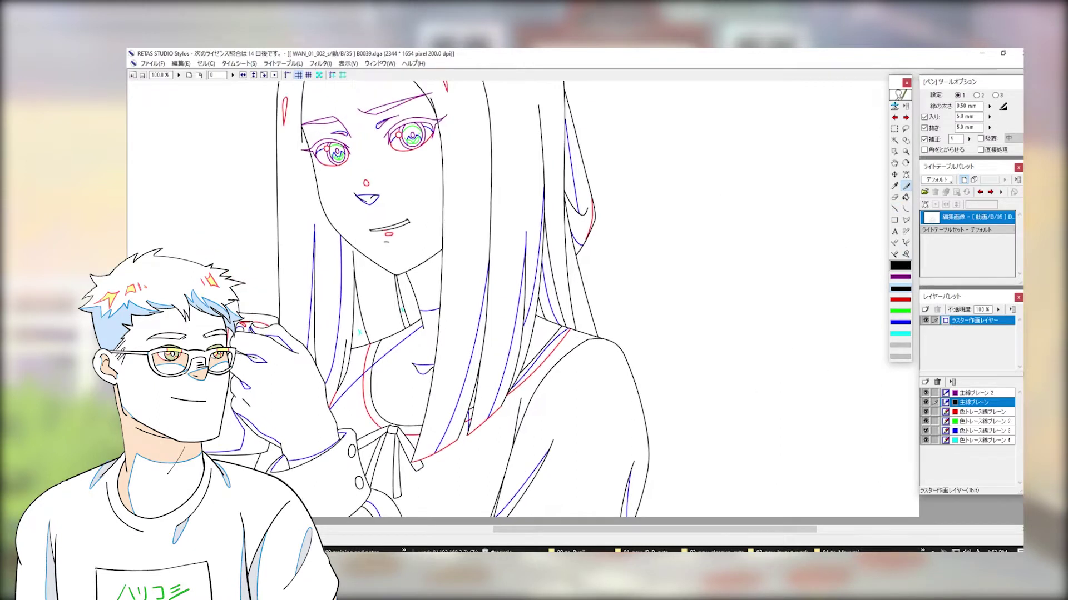
mouse_move(781, 193)
left_mouse_down()
mouse_move(801, 246)
mouse_move(756, 292)
left_mouse_up()
key("e")
mouse_move(802, 241)
left_mouse_down()
mouse_move(772, 330)
mouse_move(781, 194)
left_mouse_up()
left_click_drag(770, 291, 804, 295)
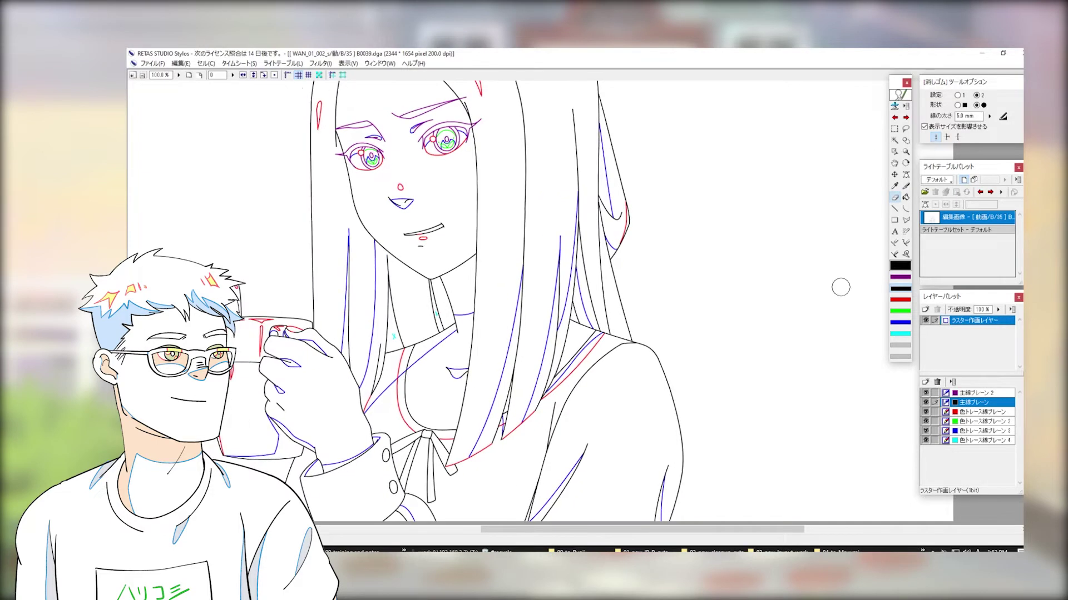
scroll(781, 186, "down", 1)
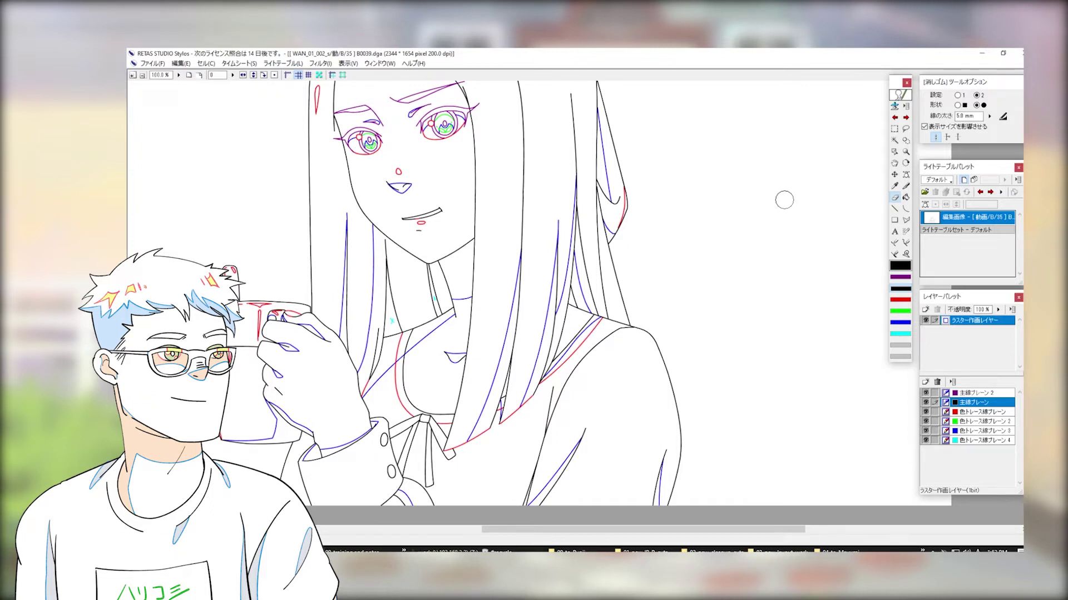
key("ctrl+minus")
mouse_move(789, 272)
left_mouse_down()
mouse_move(834, 298)
mouse_move(799, 275)
mouse_move(790, 223)
left_mouse_up()
key("ctrl+plus")
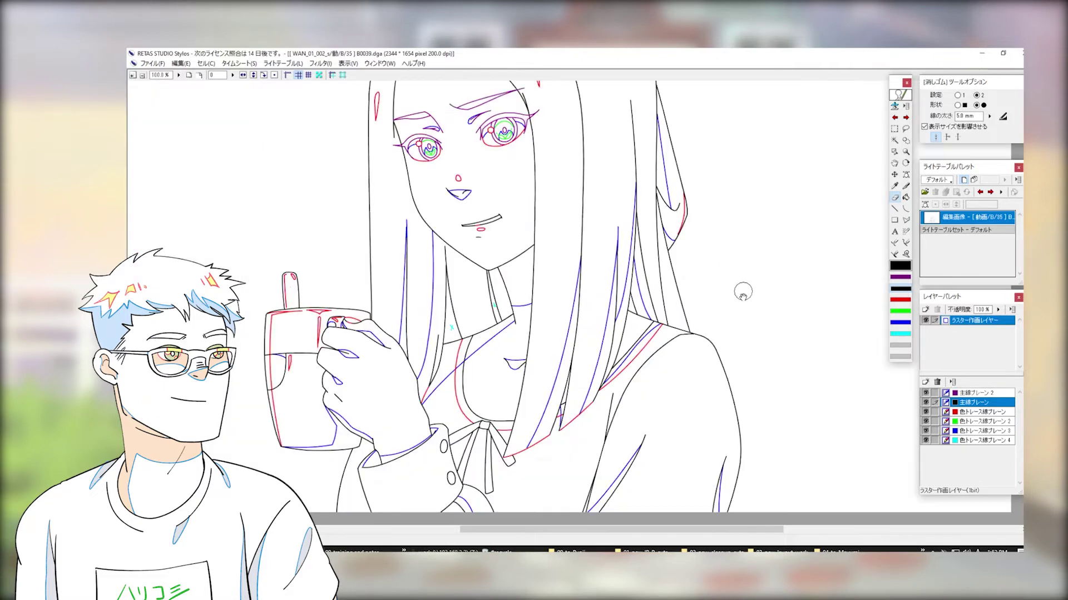
mouse_move(743, 291)
left_mouse_down()
mouse_move(727, 253)
mouse_move(767, 228)
left_mouse_up()
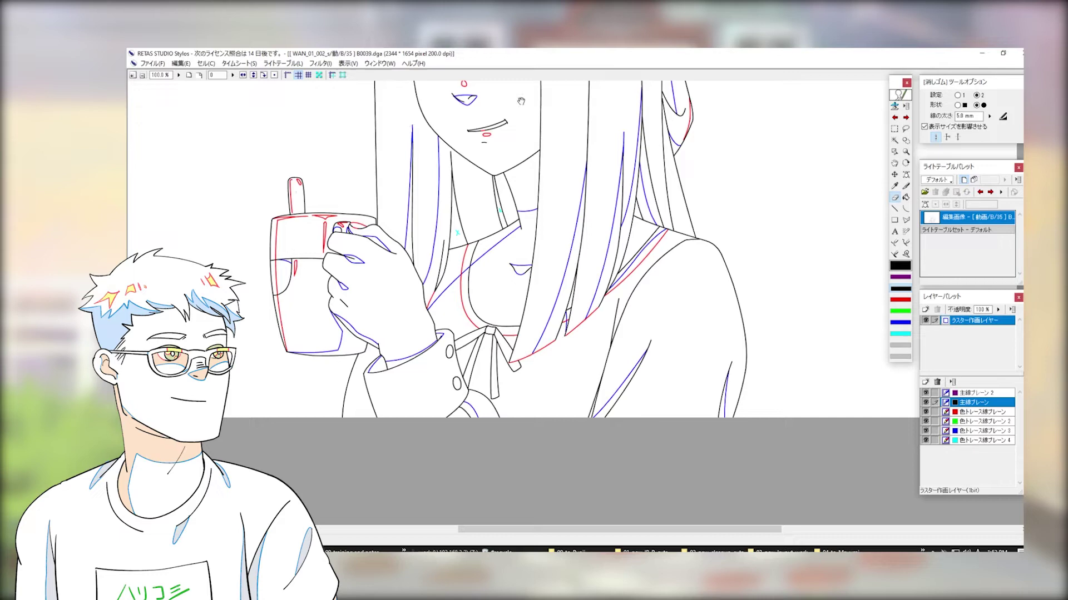
left_click_drag(521, 101, 521, 174)
left_click_drag(554, 129, 559, 201)
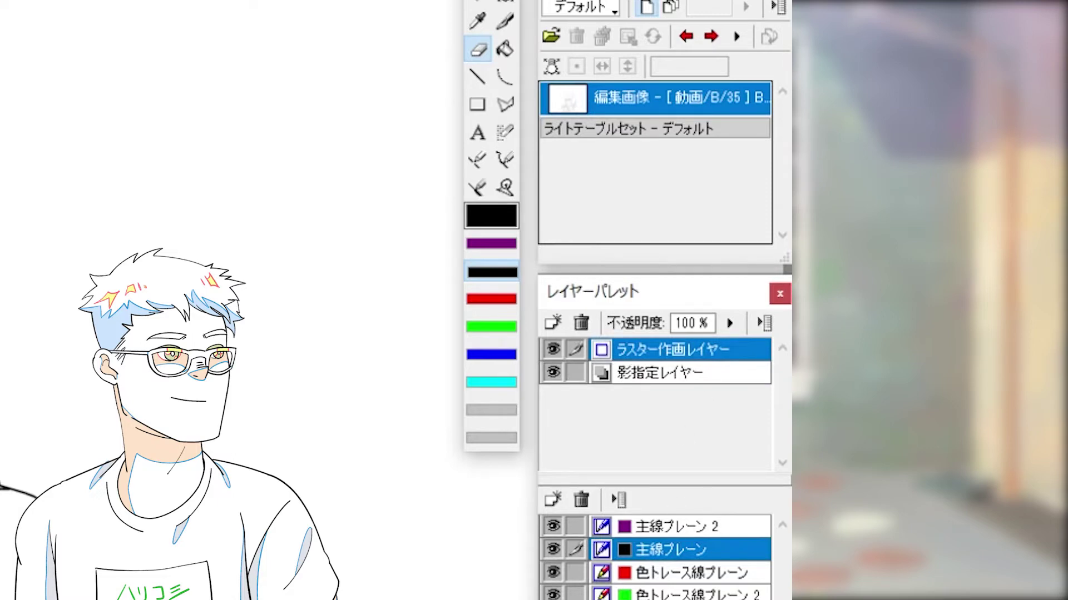
- Compare the planes, opacity and colour sets of ラスター作画レイヤー and 影指定レイヤー by alternating between the two layers
left_click(711, 381)
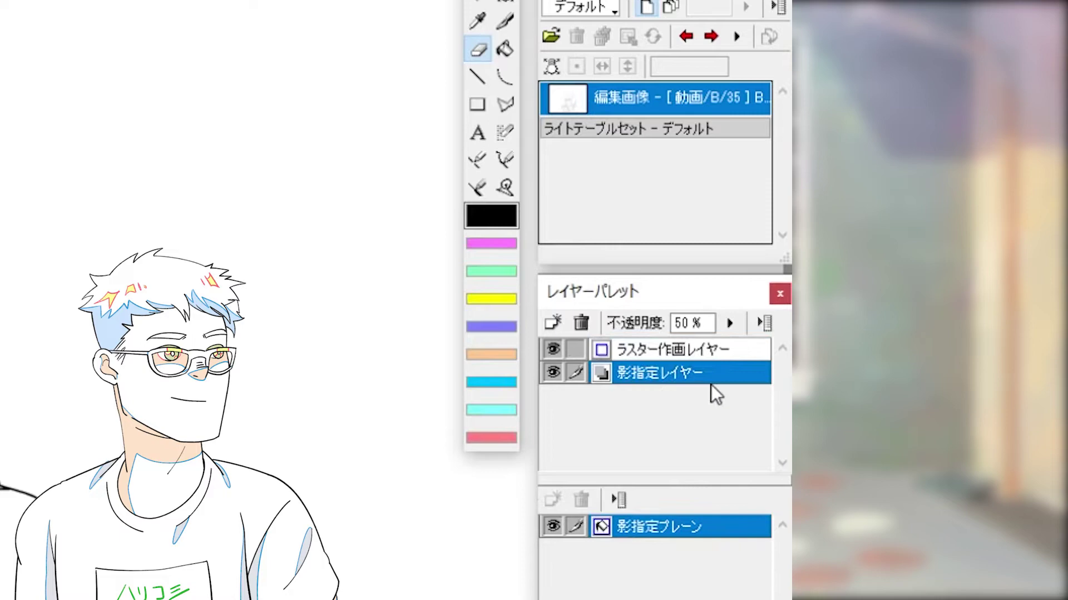
left_click(710, 349)
left_click(716, 378)
left_click(717, 353)
left_click(719, 375)
left_click(720, 353)
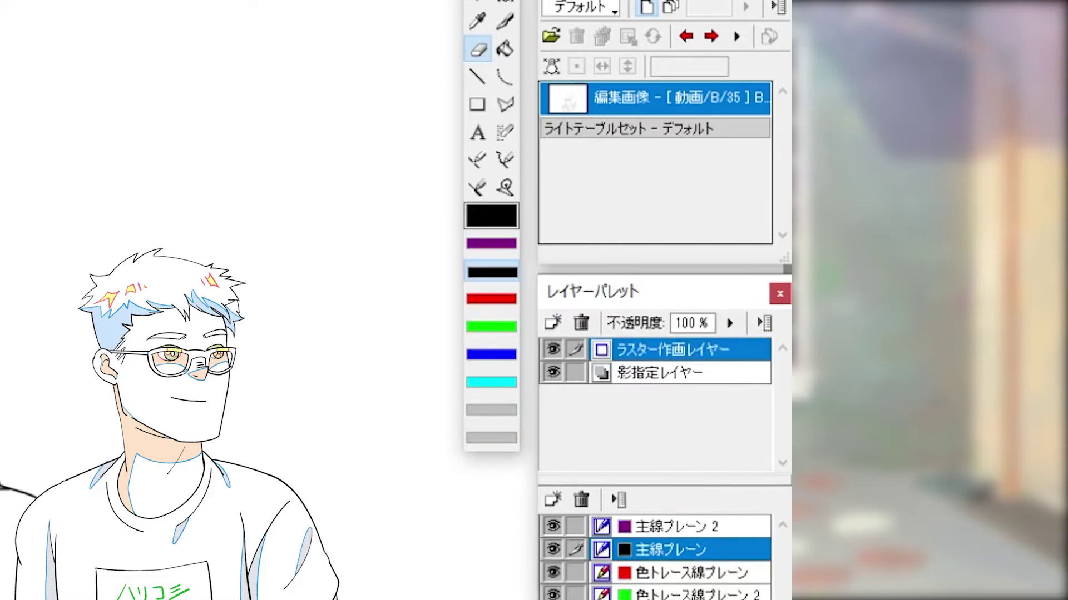
left_click(717, 374)
left_click(717, 350)
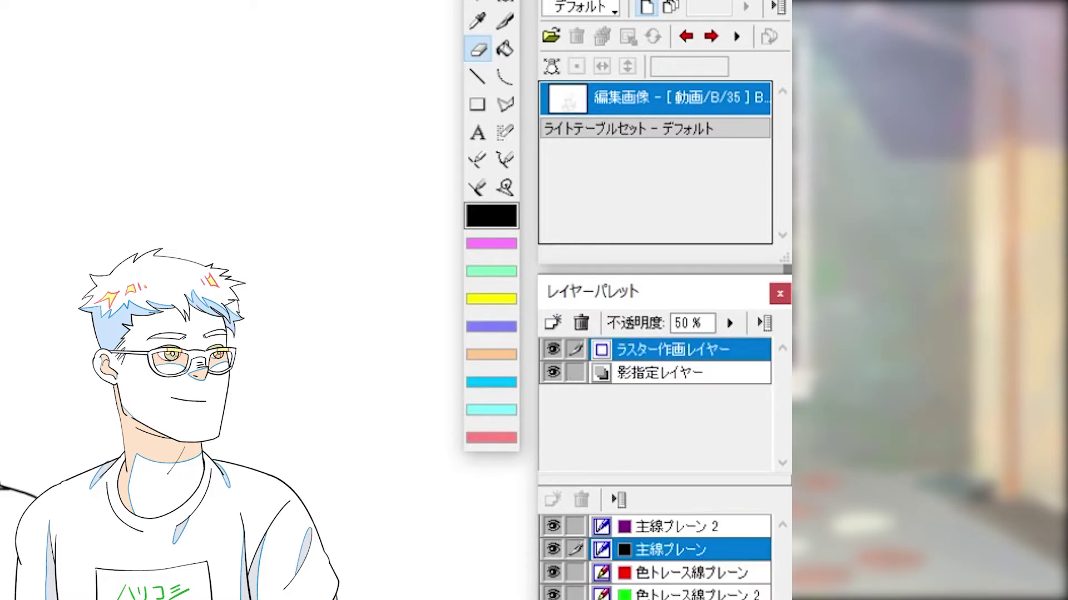
left_click(717, 374)
left_click(717, 350)
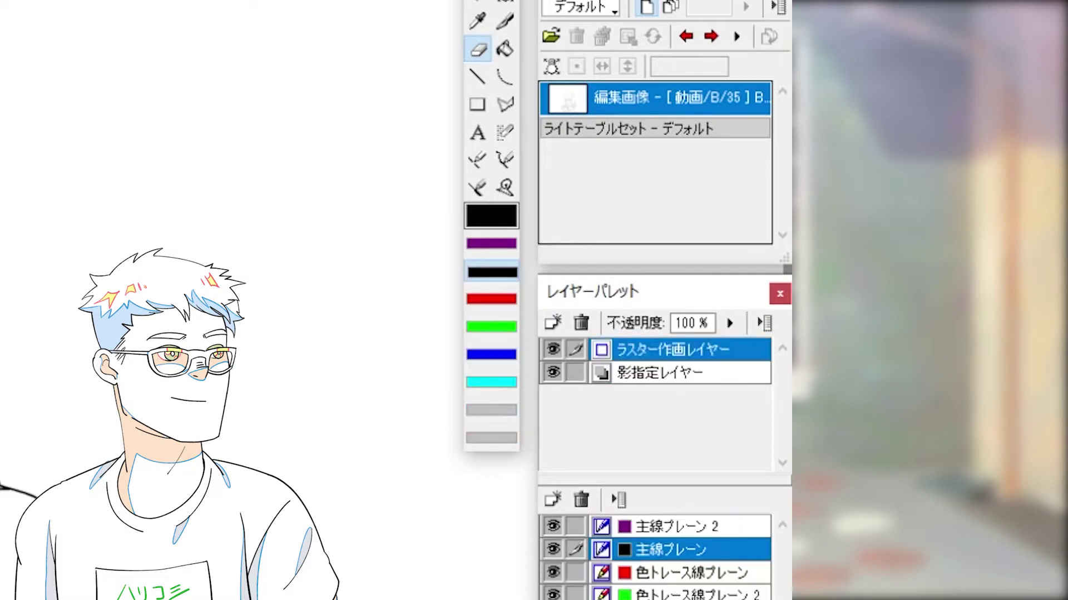
- Fill the hair's shadow areas with pink on 影指定レイヤー, including the strands behind the head and above the shoulder
left_click(714, 372)
key("g")
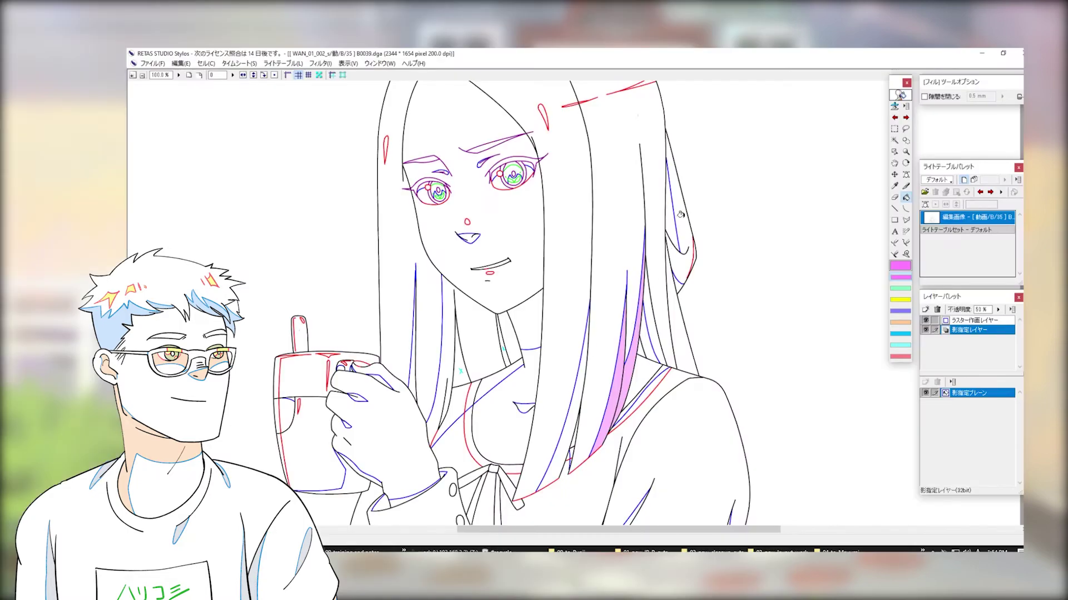
left_click(668, 228)
left_click(674, 282)
left_click_drag(681, 307, 728, 269)
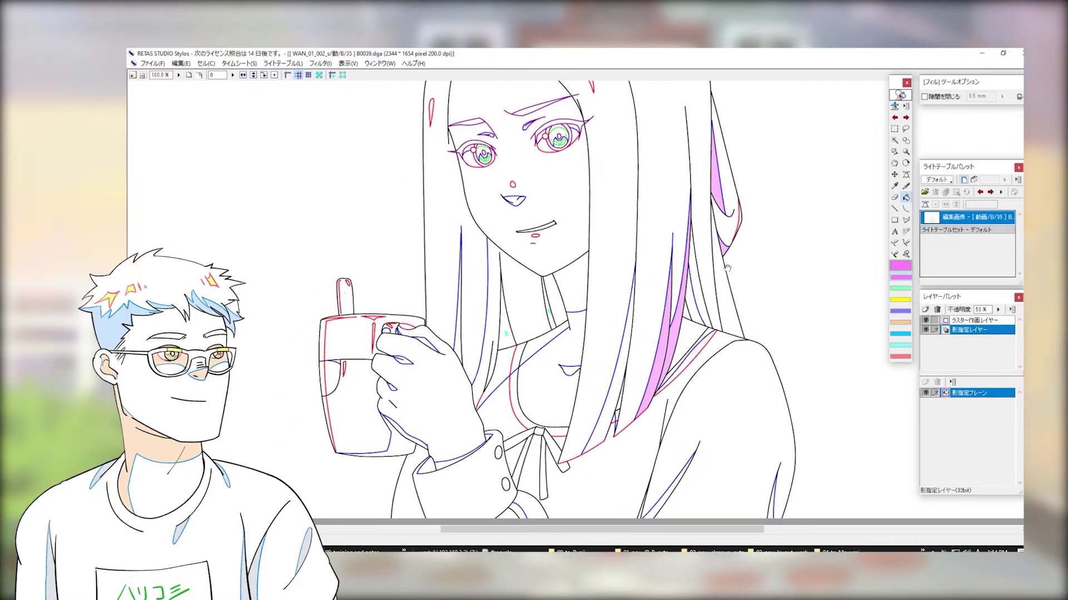
left_click(690, 294)
- Fill the shadow area of the long front hair strand over the shoulder with green on 影指定レイヤー
key("i")
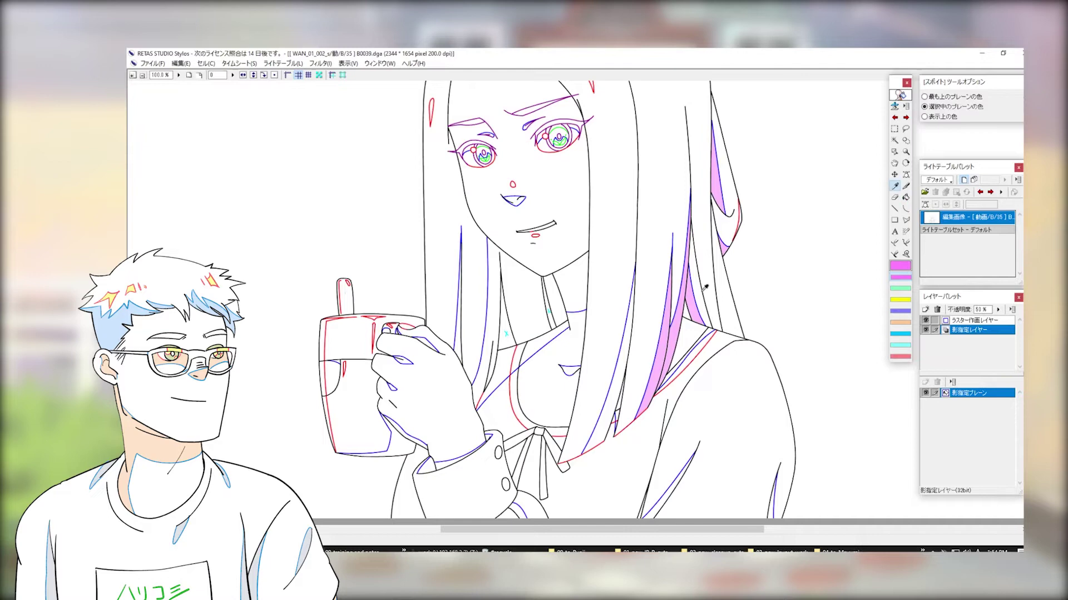
key("g")
key("2")
key("ctrl+plus")
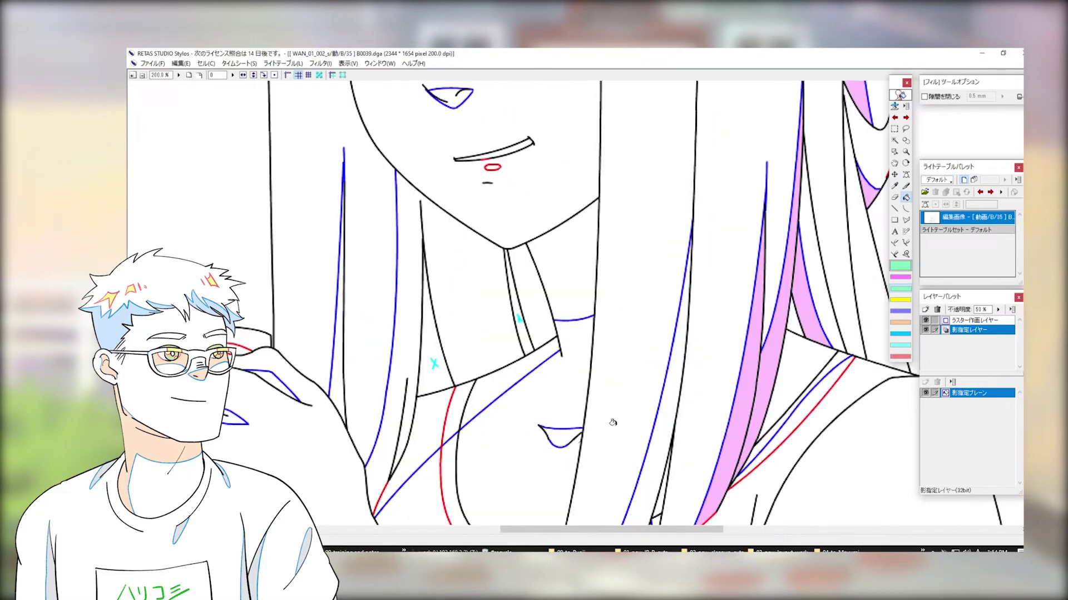
left_click(657, 414)
key("ctrl+minus")
- Sample the pink and then the green hair shadow colour from the drawing with the Eyedropper
key("i")
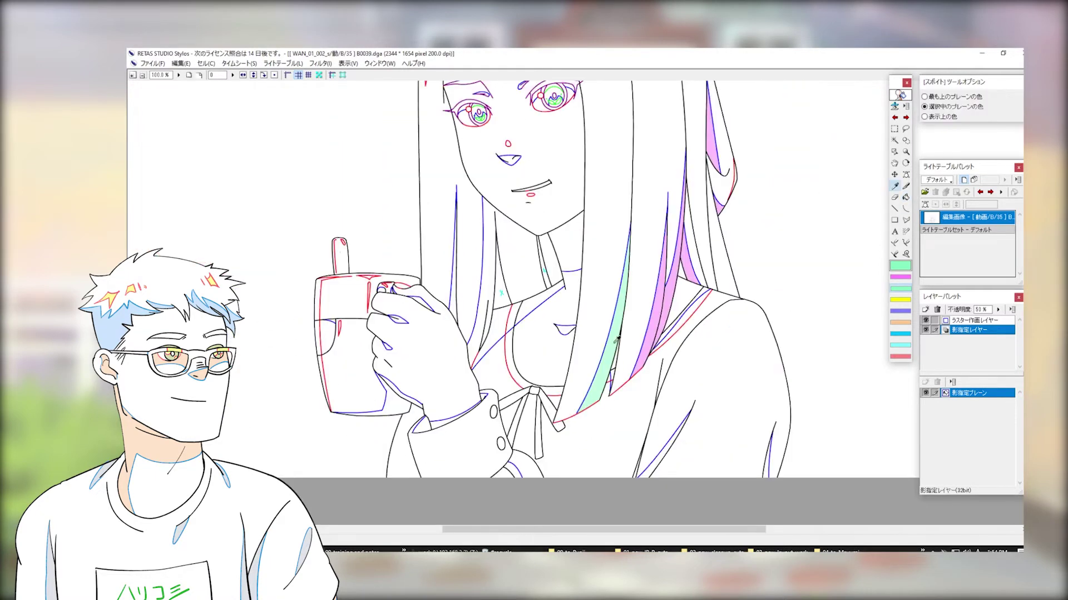
left_click(649, 334)
left_click(604, 367)
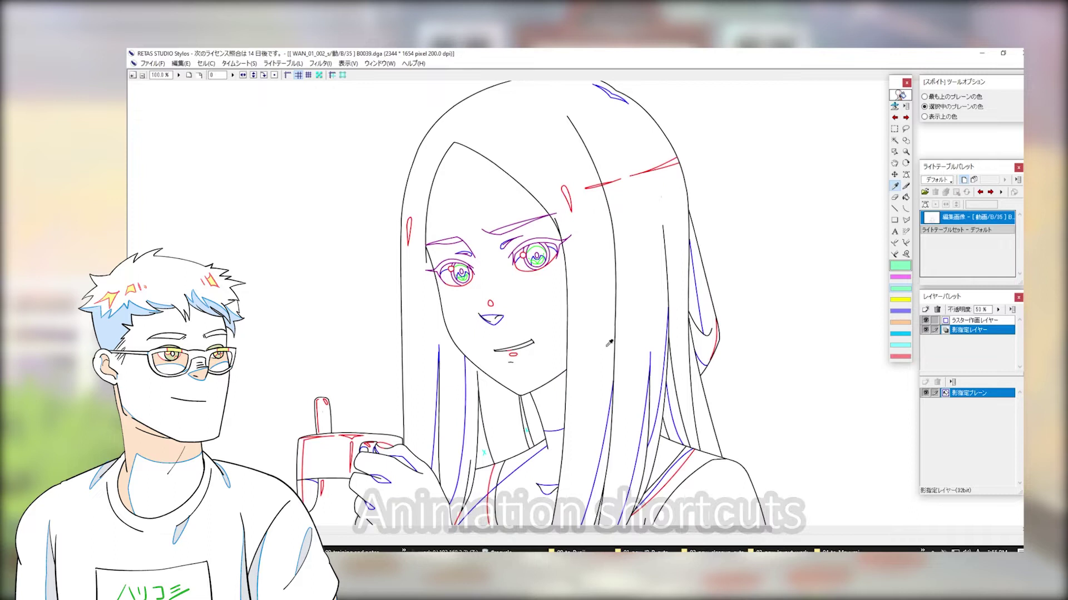
- Open frame 27 of cel B from the file previewer
key("F8")
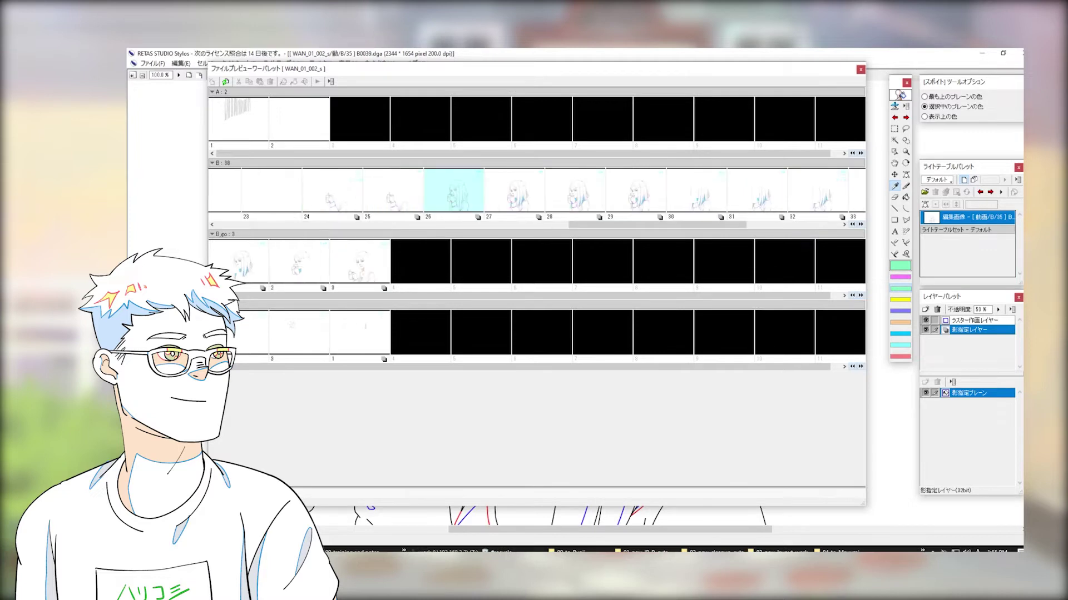
left_click_drag(614, 221, 581, 221)
double_click(640, 193)
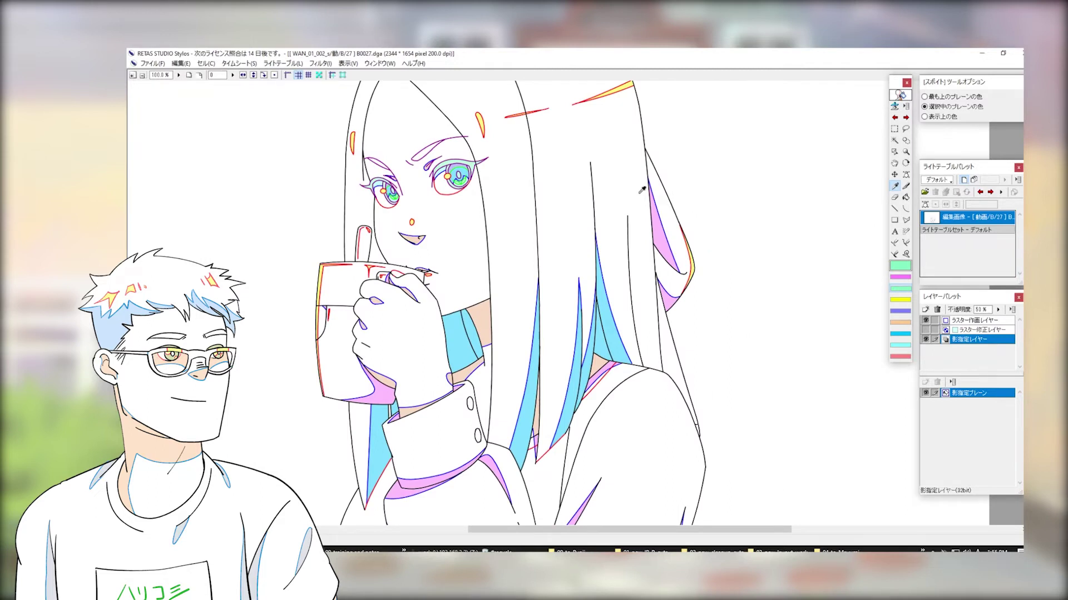
- Return to the file previewer and open frame 29 of cel B
key("F6")
left_click_drag(666, 225, 699, 224)
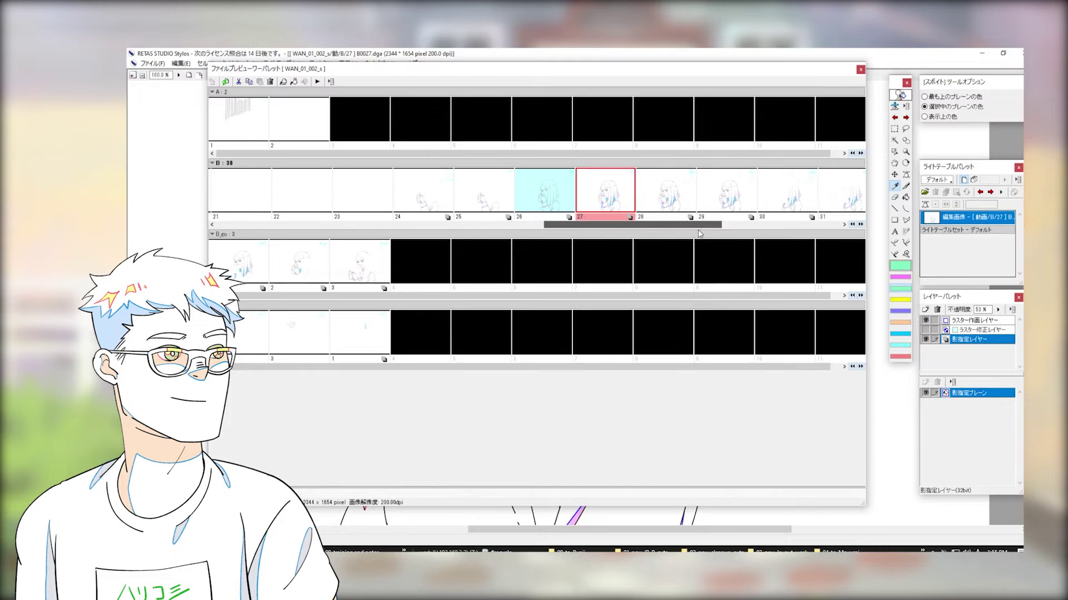
left_click(688, 207)
double_click(716, 193)
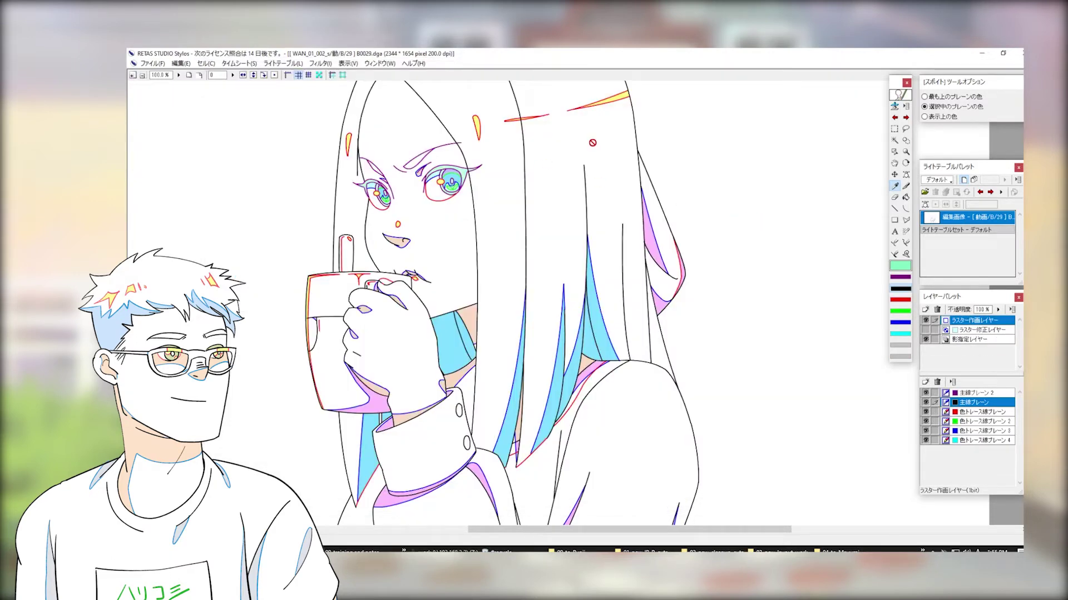
- Step back two frames within cel B to frame 27 without the file previewer
mouse_move(538, 183)
left_mouse_down()
mouse_move(515, 200)
mouse_move(614, 158)
mouse_move(608, 176)
left_mouse_up()
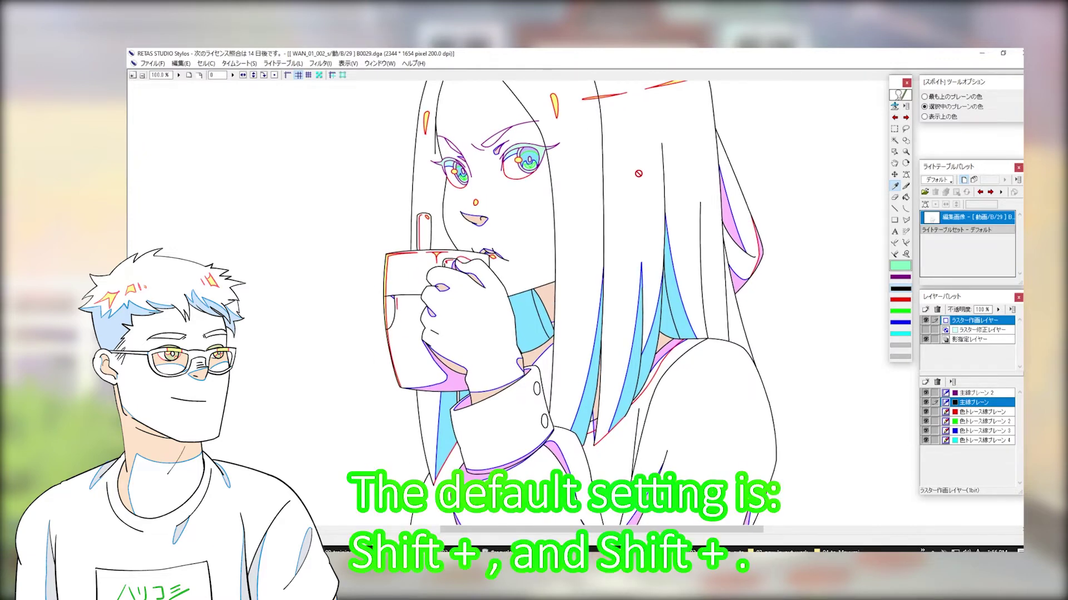
key("shift+comma")
key("shift+comma")
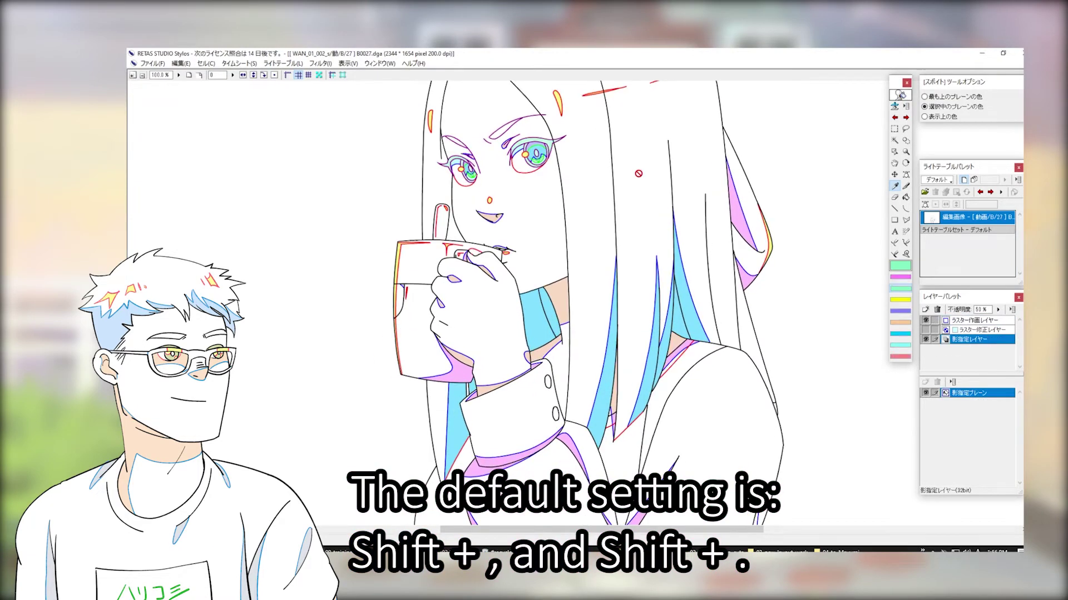
- Bring the frame number notes into view and step back through cel B to frame 23
key("ctrl+minus")
left_click_drag(777, 170, 699, 279)
key("ctrl+plus")
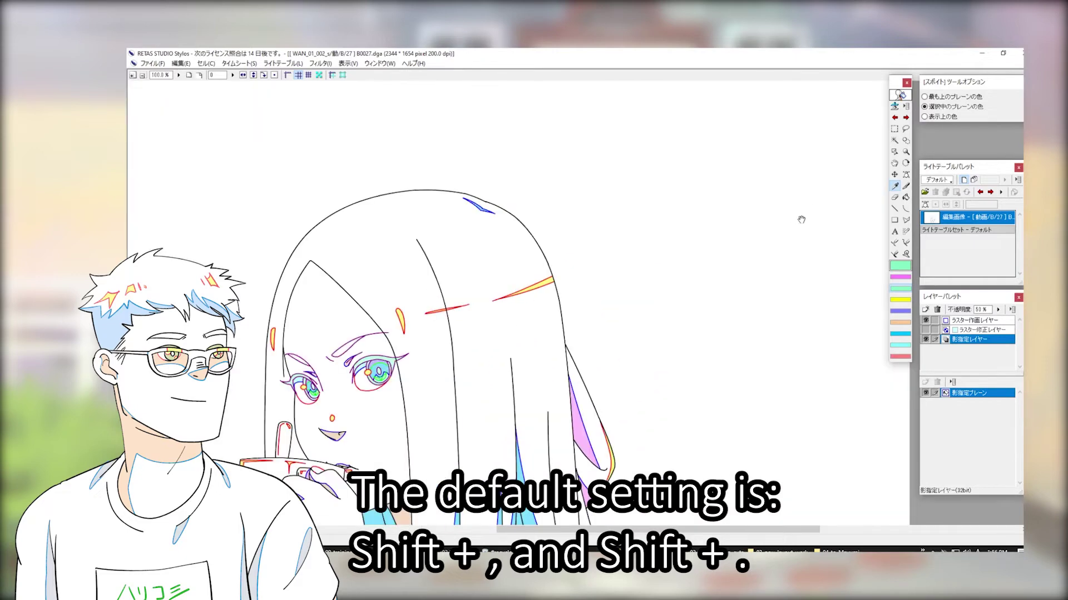
left_click_drag(801, 219, 646, 312)
key("shift+comma")
key("shift+comma")
key("shift+comma")
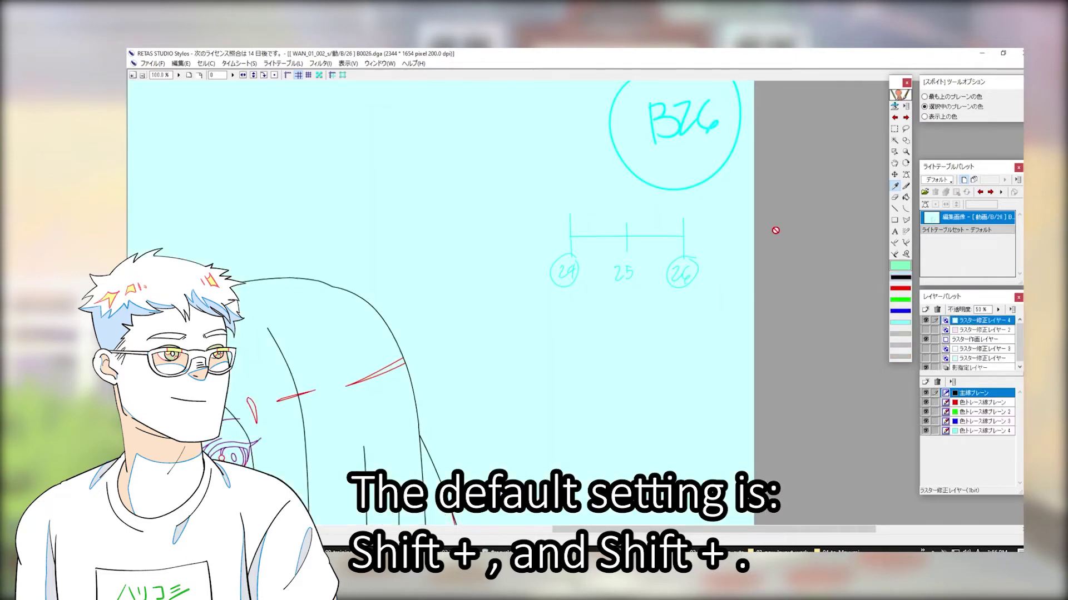
key("shift+comma")
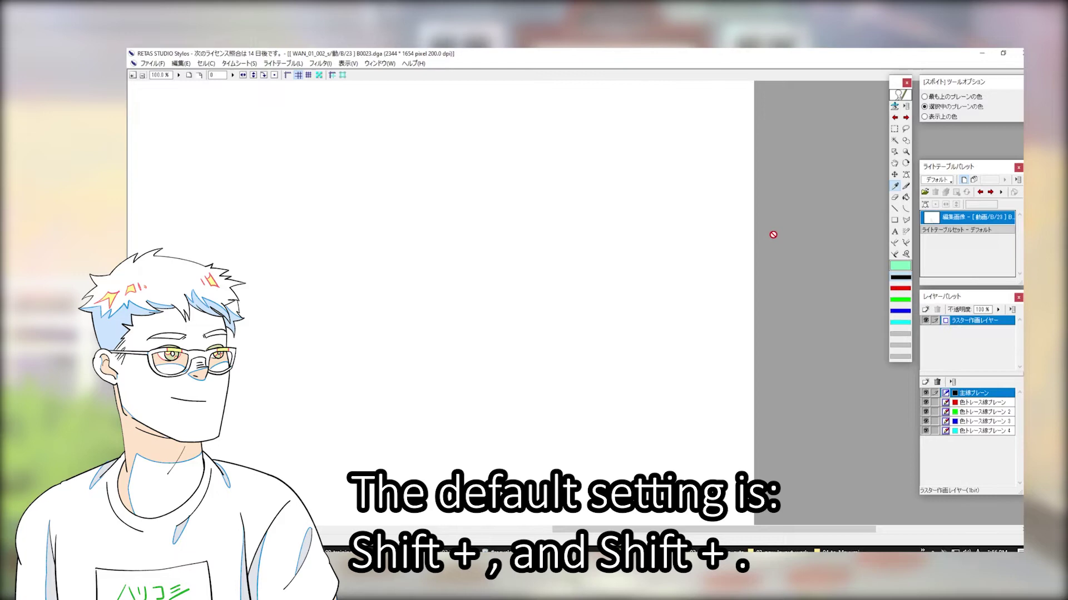
- Step forward and back between neighbouring frames of cel B, finishing on frame 27
key("shift+period")
key("shift+period")
key("shift+period")
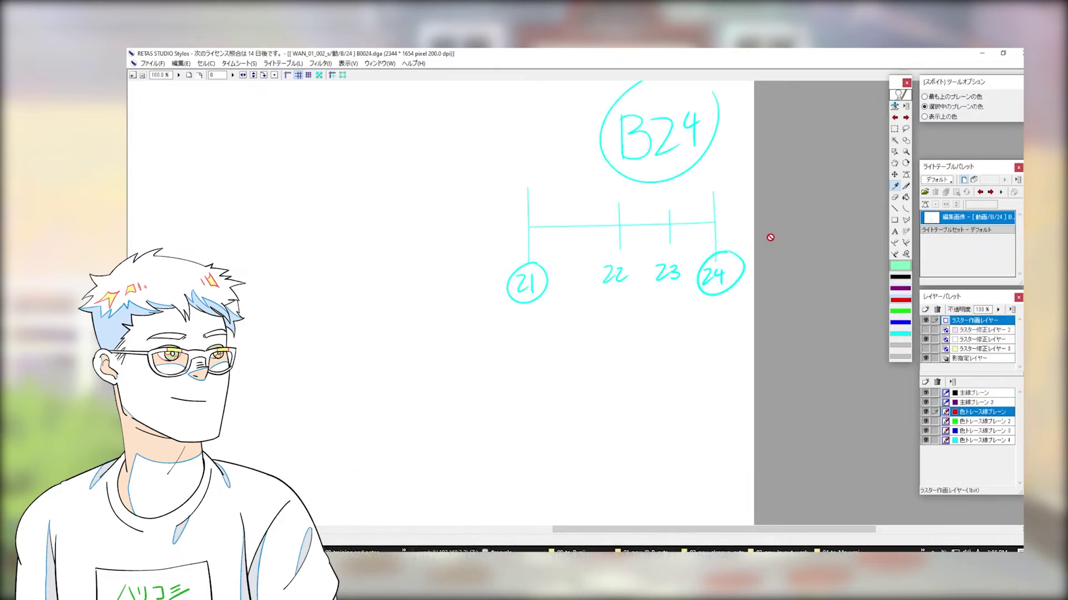
key("shift+comma")
key("shift+comma")
key("shift+period")
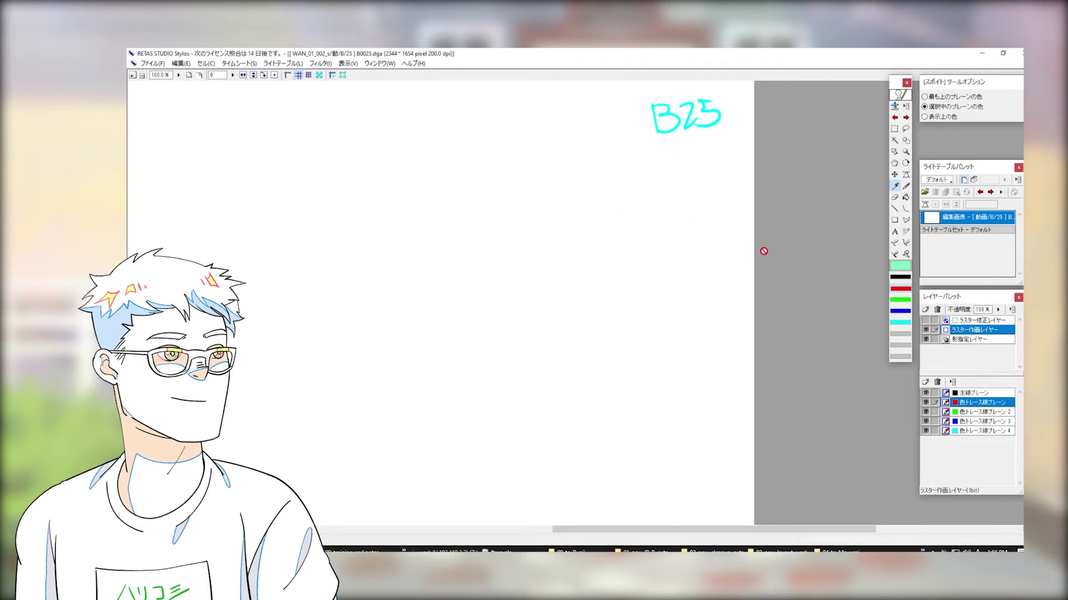
key("shift+period")
key("shift+period")
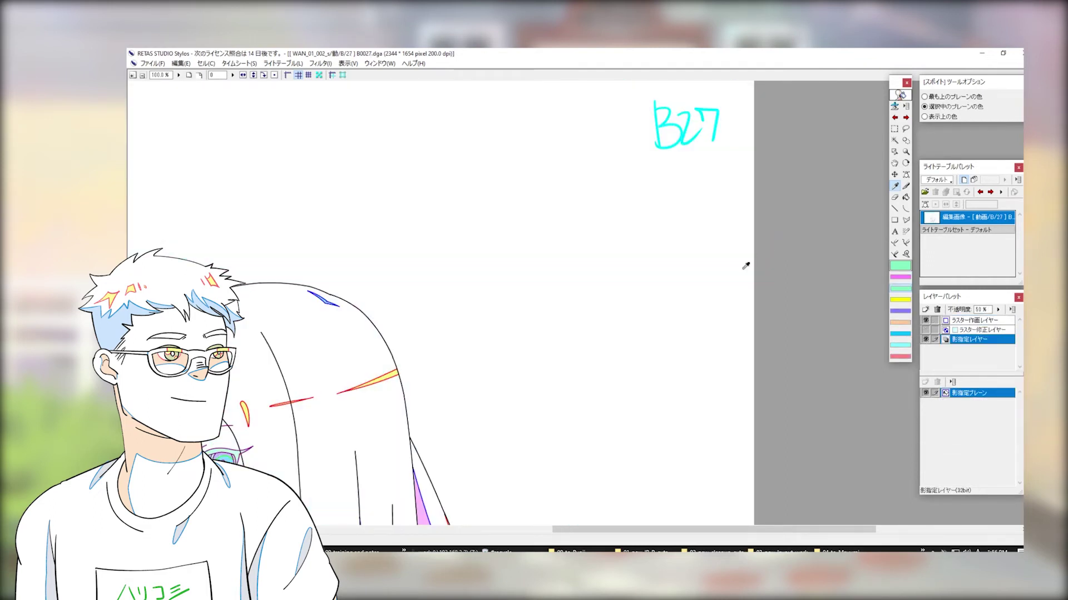
mouse_move(707, 295)
left_mouse_down()
mouse_move(751, 296)
mouse_move(783, 253)
left_mouse_up()
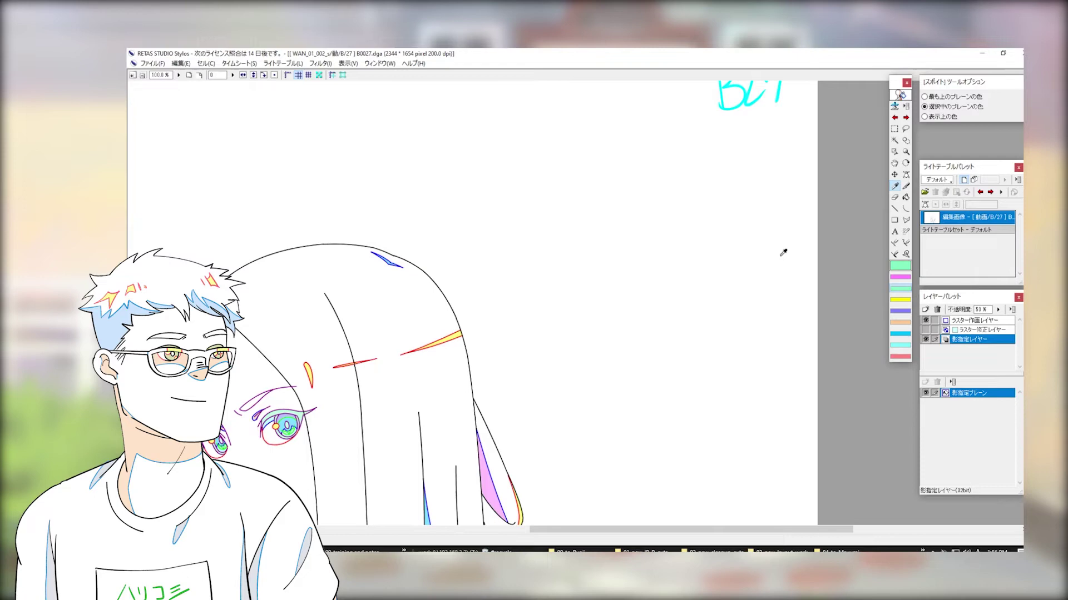
left_click_drag(490, 468, 656, 296)
key("ctrl+minus")
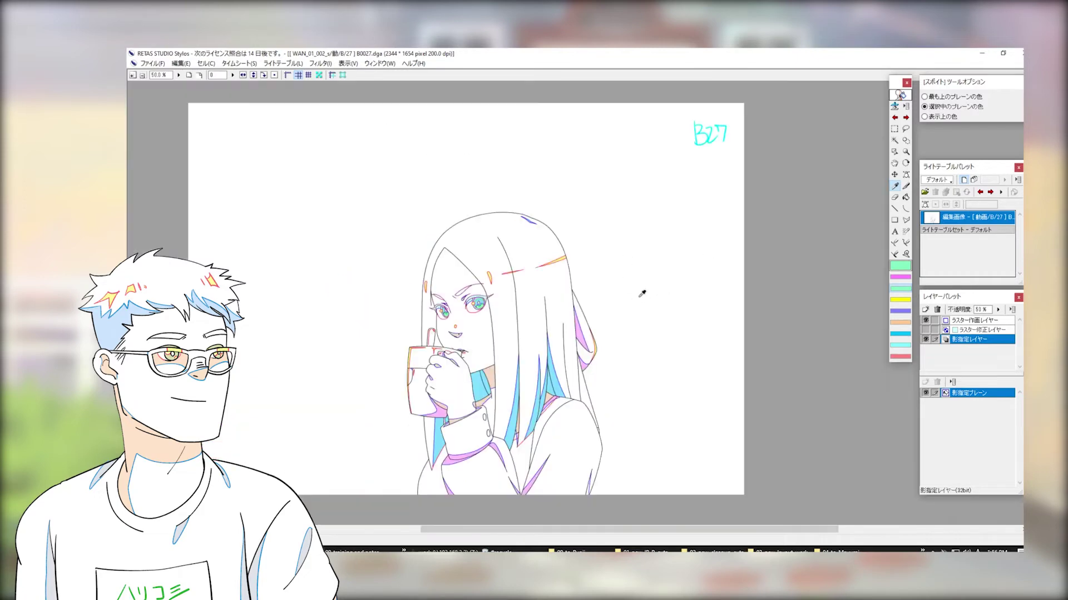
scroll(643, 245, "up", 2)
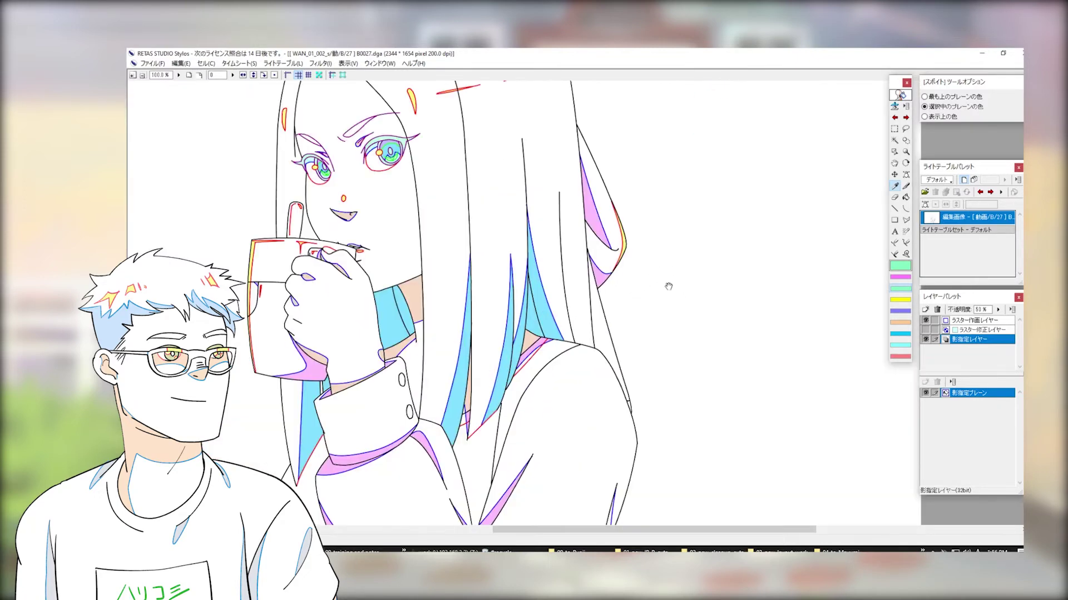
left_click_drag(670, 286, 741, 300)
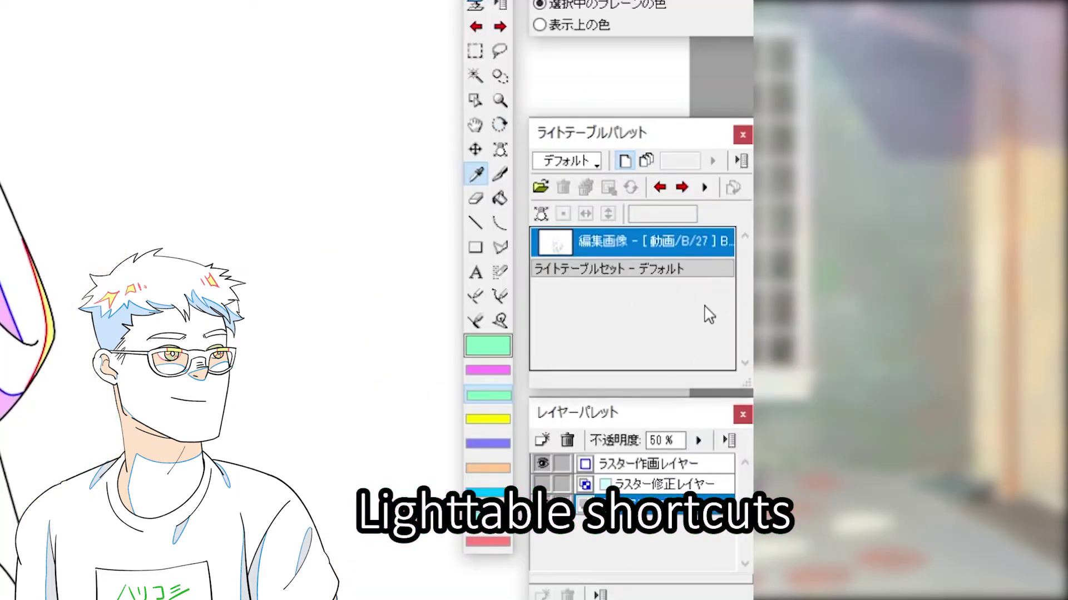
- Open frame 28 of cel B from the file previewer
key("ctrl+Tab")
left_click(15, 218)
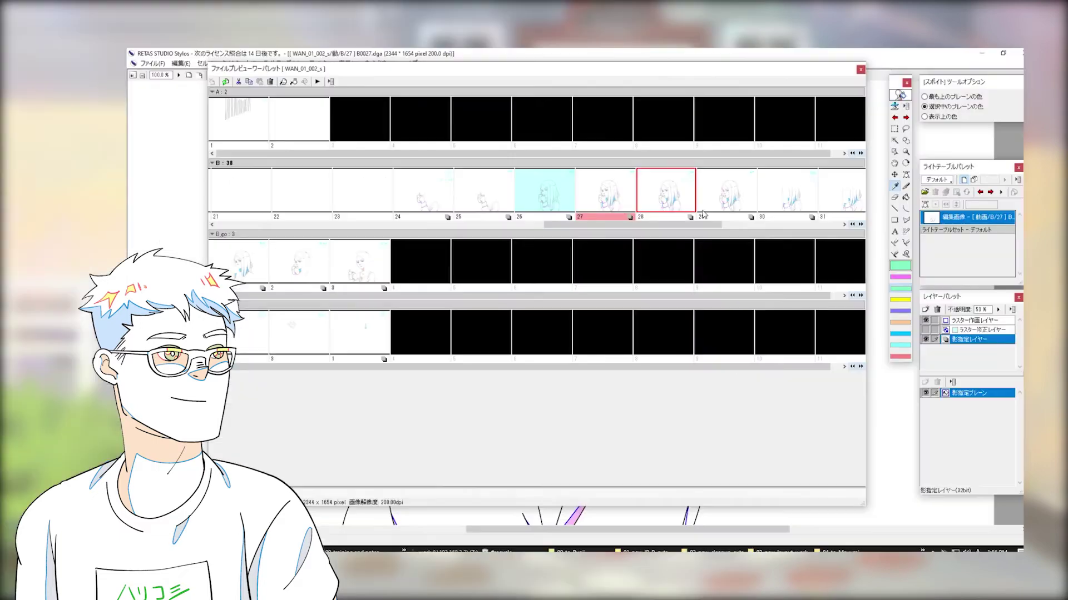
double_click(692, 210)
left_click_drag(690, 222, 605, 329)
scroll(529, 433, "down", 2)
- Reopen frame 27 of cel B and add neighbouring frames 26 and 28 to its light table
key("ctrl+Tab")
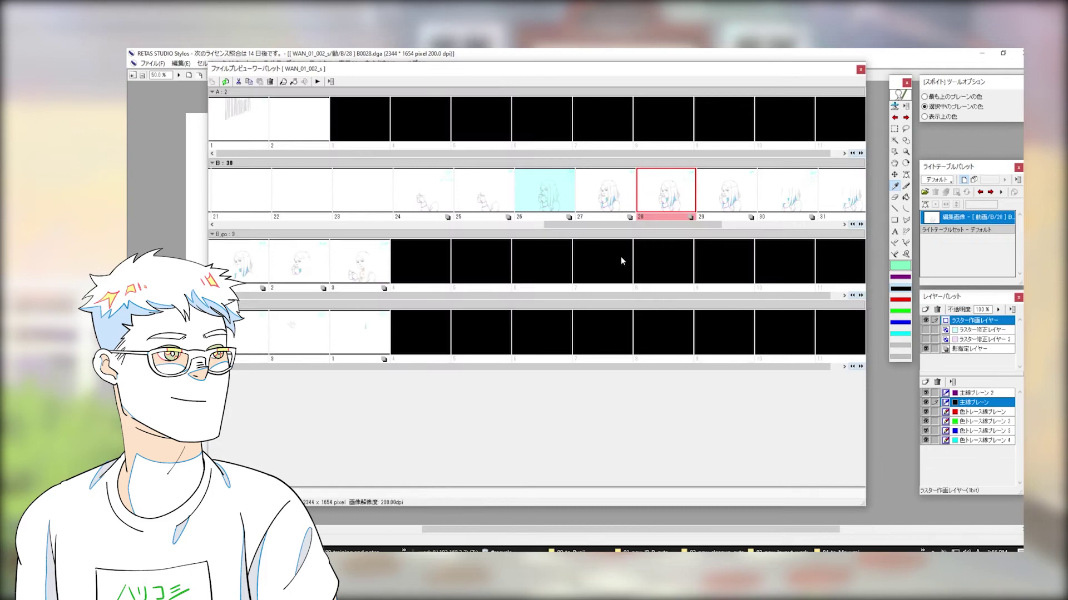
left_click(613, 208)
double_click(614, 207)
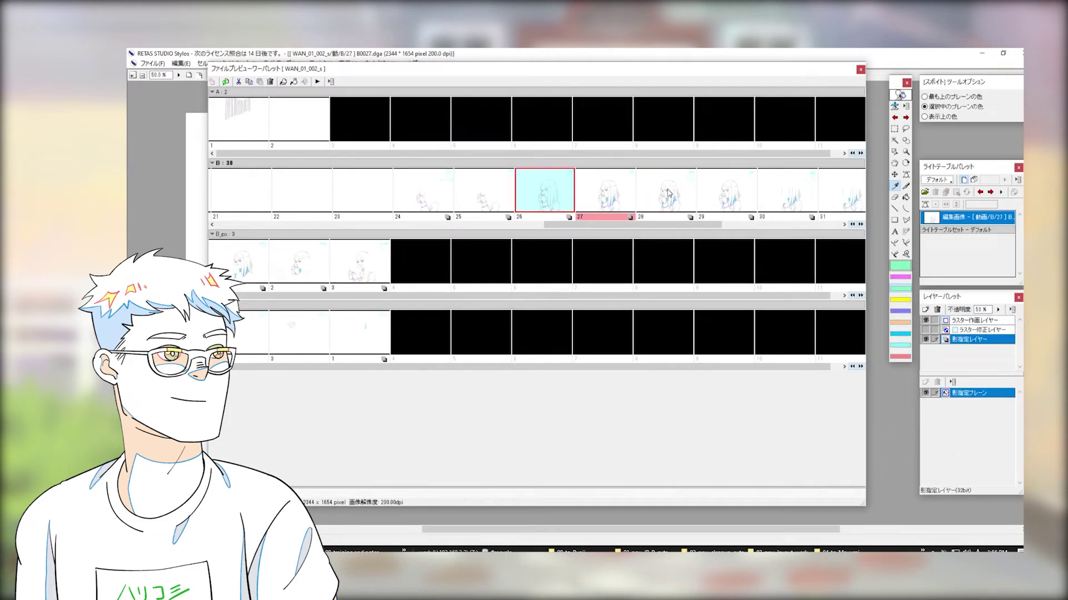
left_click(293, 83)
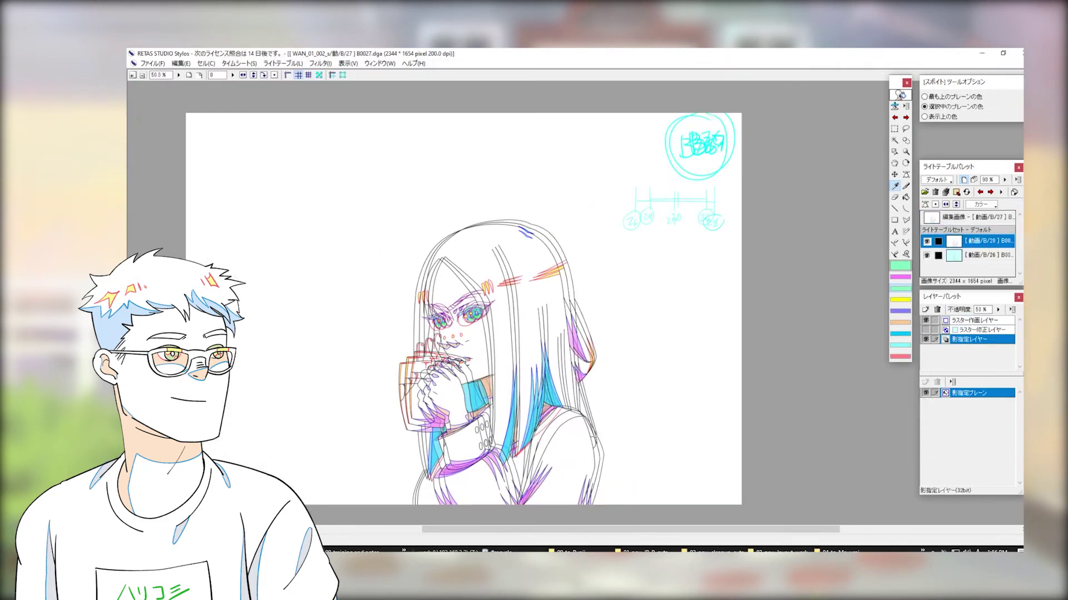
- Assign pink to the frame 28 light-table image and light cyan to the frame 26 image
left_click(938, 242)
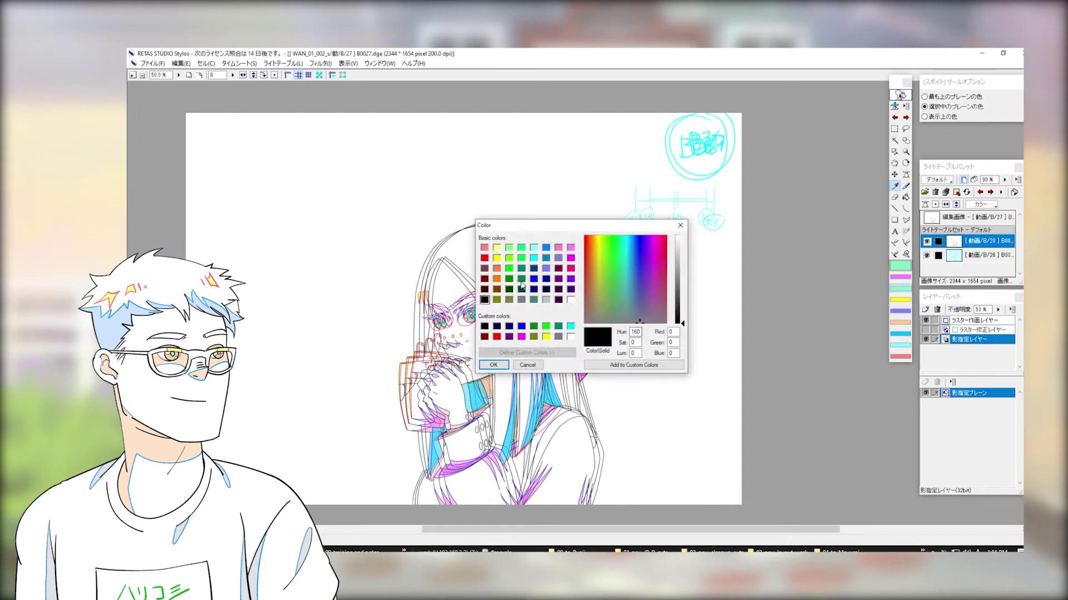
left_click(559, 250)
left_click(493, 364)
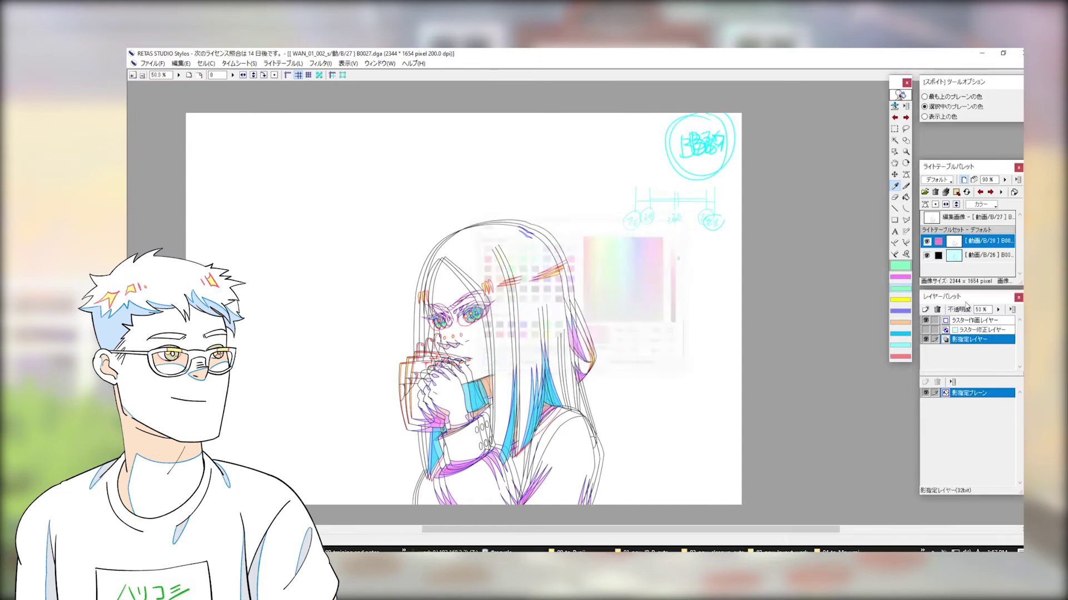
left_click(938, 255)
left_click(534, 248)
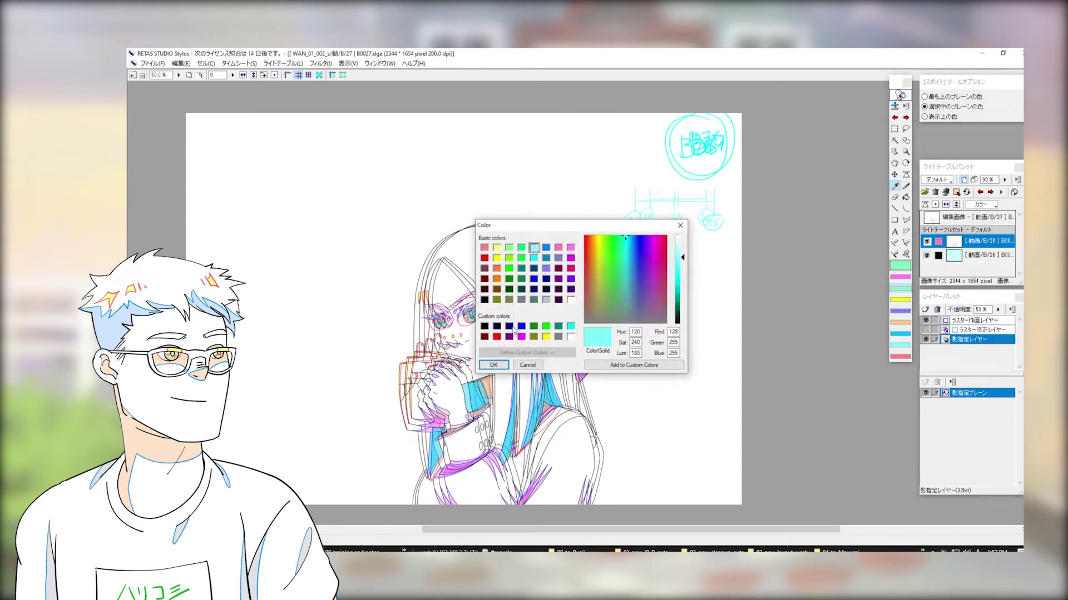
left_click(493, 365)
- Select both light-table images and set their display mode to ハーフトーン
left_click(980, 257, "shift")
left_click(976, 204)
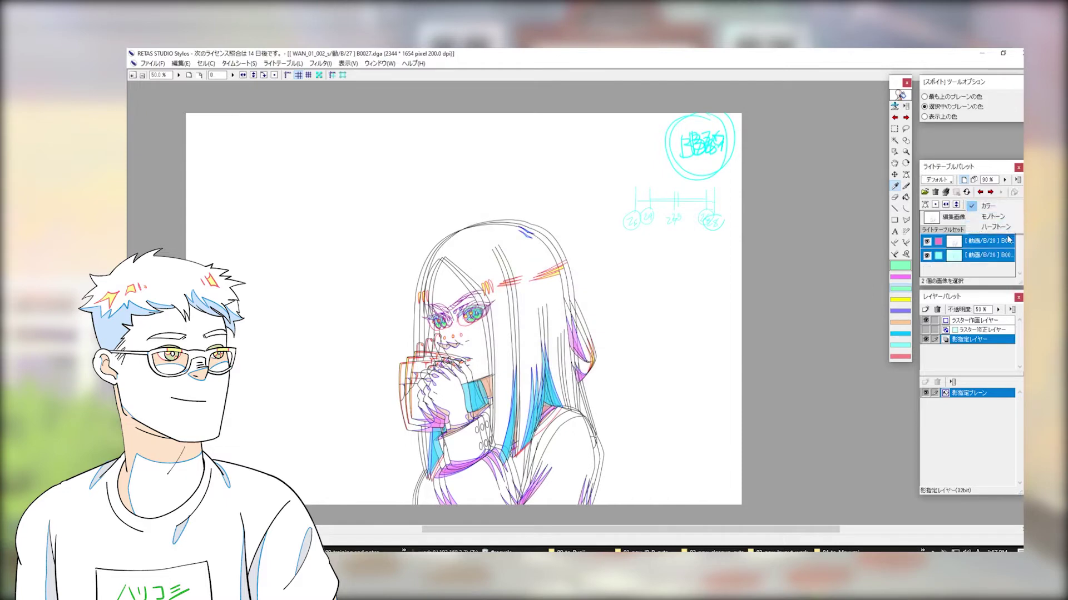
left_click(984, 225)
- Hide both light-table images over the enlarged drawing and show them again
left_click_drag(770, 365, 849, 284)
key("ctrl+plus")
key("l")
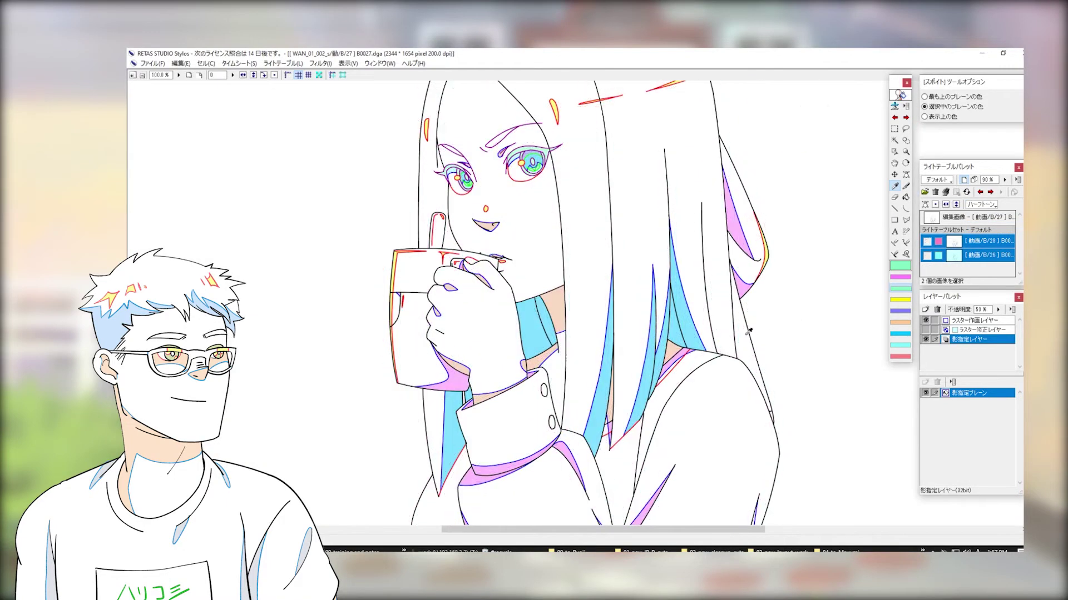
key("l")
- Set the opacity of the two selected light-table images to 54 %
left_click(1003, 181)
left_click_drag(1004, 181, 1003, 192)
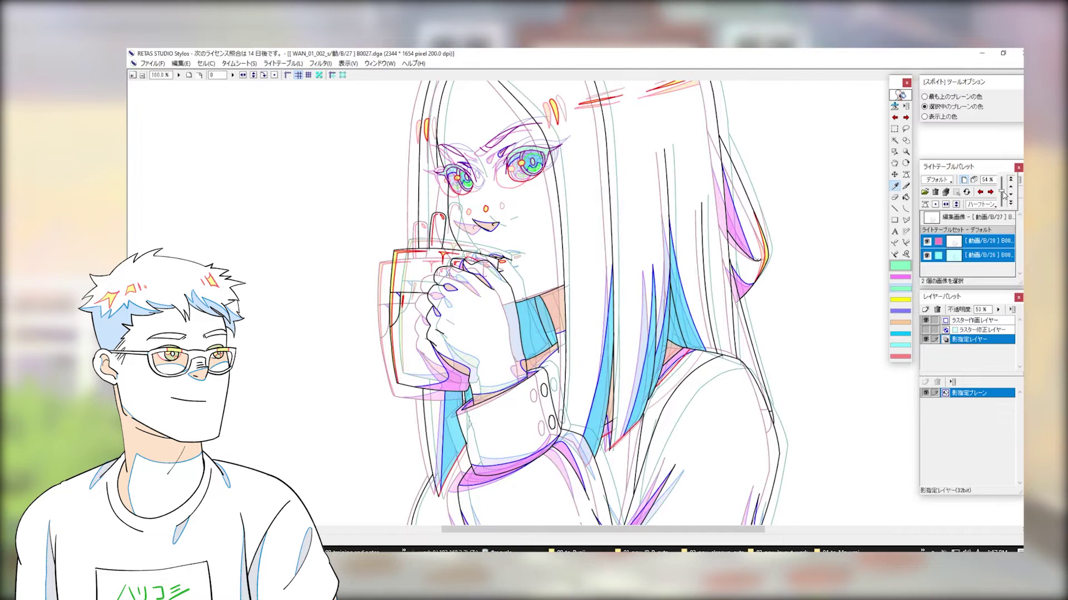
key("F9")
key("F4")
- Toggle the visibility of each light-table image individually, finishing with both images hidden
left_click_drag(781, 172, 723, 266)
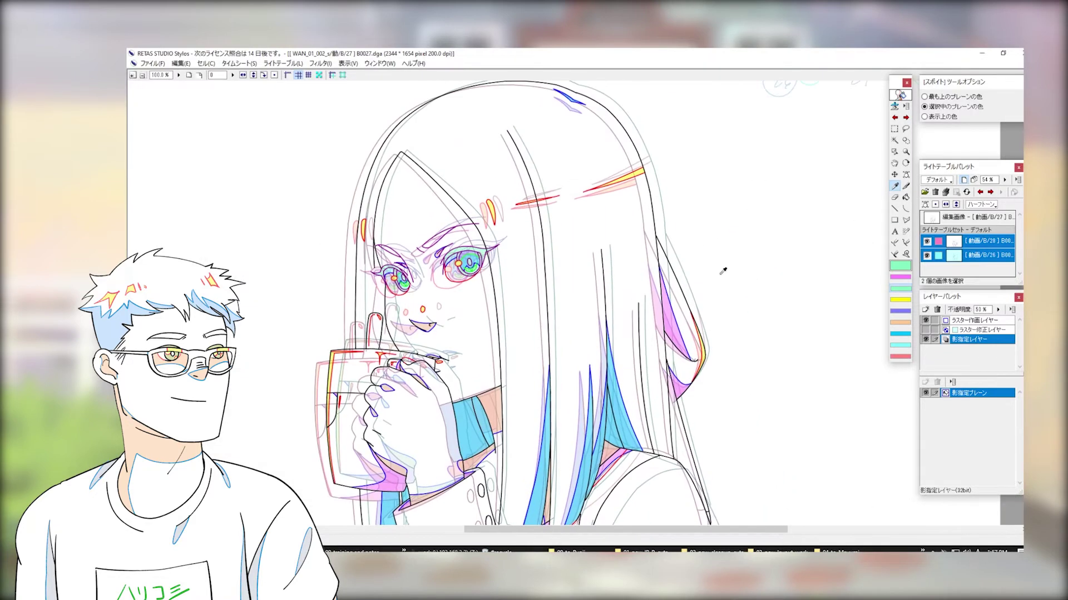
left_click(927, 243)
left_click(927, 243)
left_click(928, 256)
left_click(928, 256)
left_click(928, 256)
left_click(928, 256)
left_click(928, 256)
left_click(927, 255)
left_click(928, 256)
left_click(927, 243)
left_click_drag(788, 357, 820, 317)
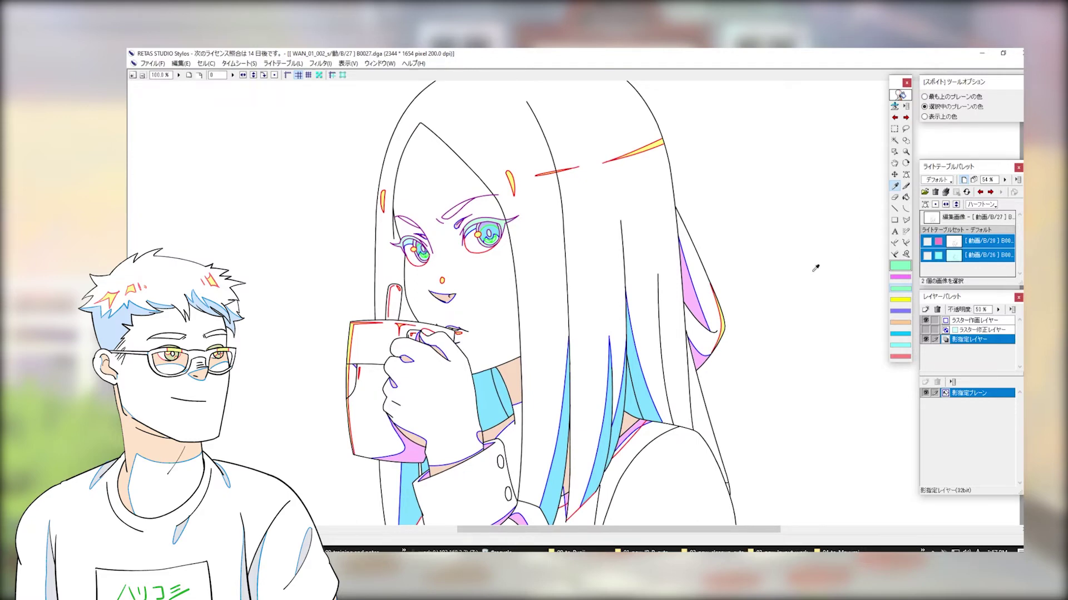
left_click_drag(792, 284, 780, 251)
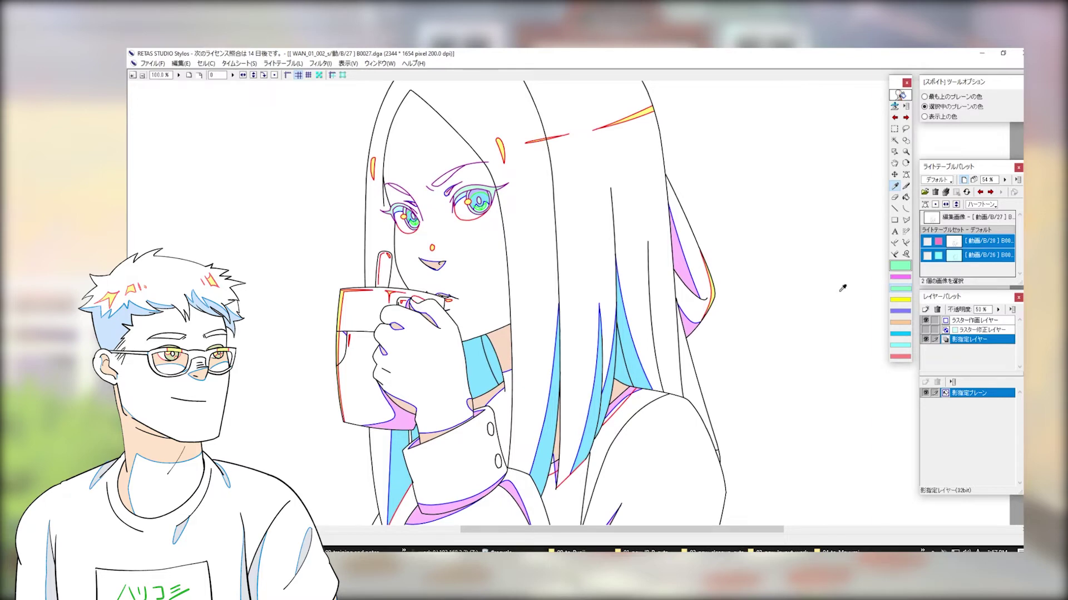
key("1")
key("1")
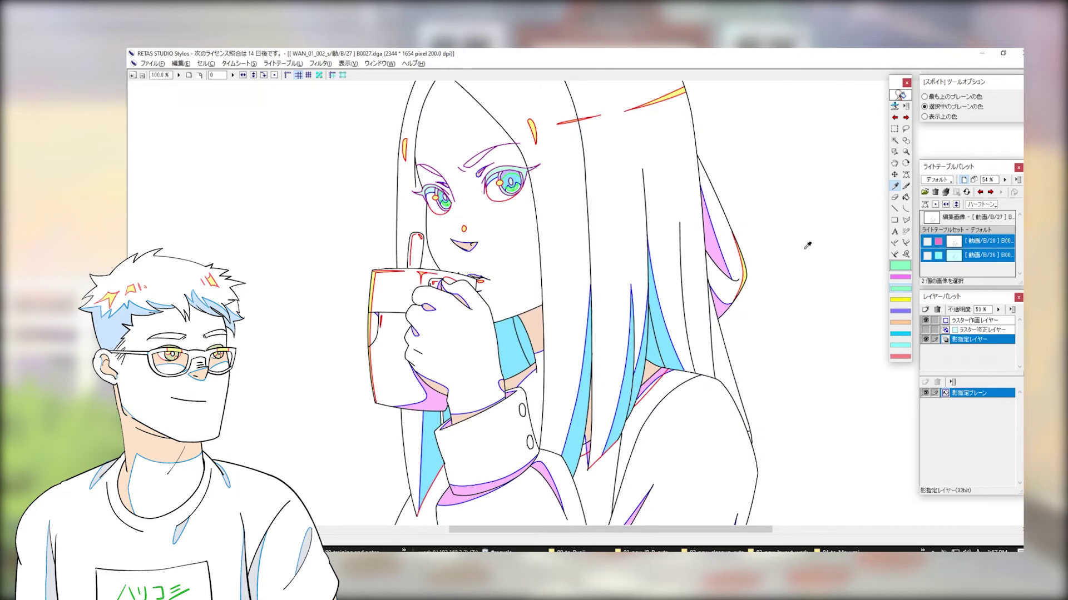
left_click_drag(818, 239, 779, 270)
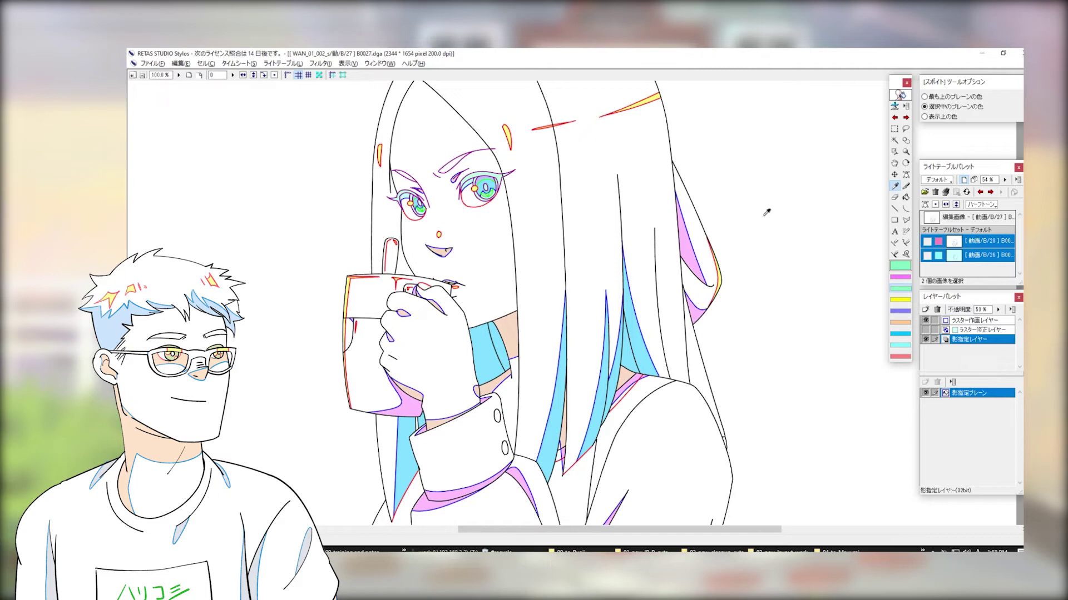
- Make both hidden light-table images visible again over the B0027 drawing
left_click(926, 255)
left_click(927, 255)
left_click(927, 256)
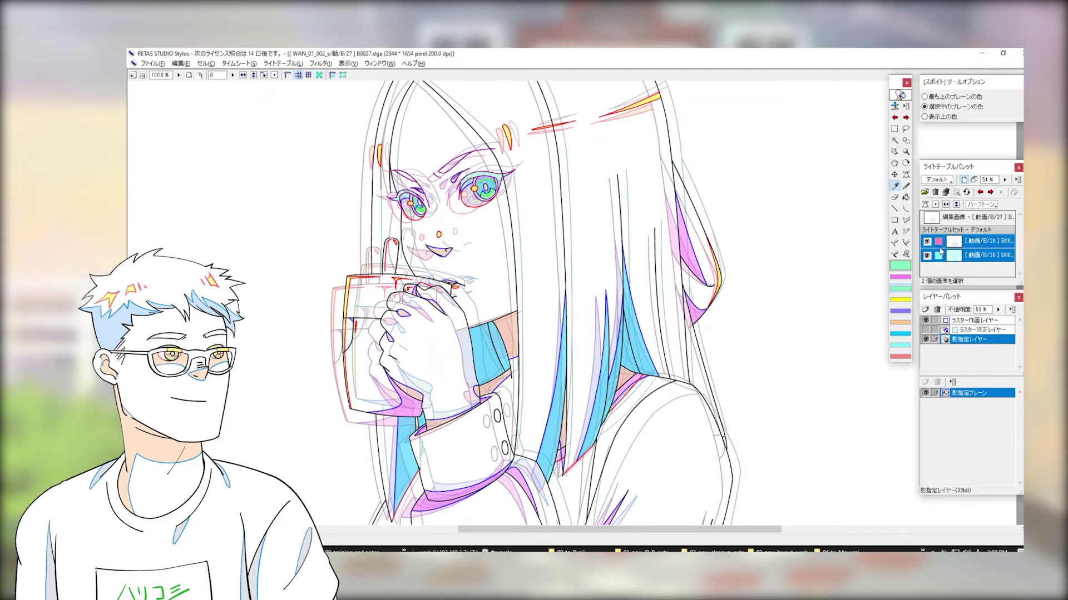
key("ctrl+minus")
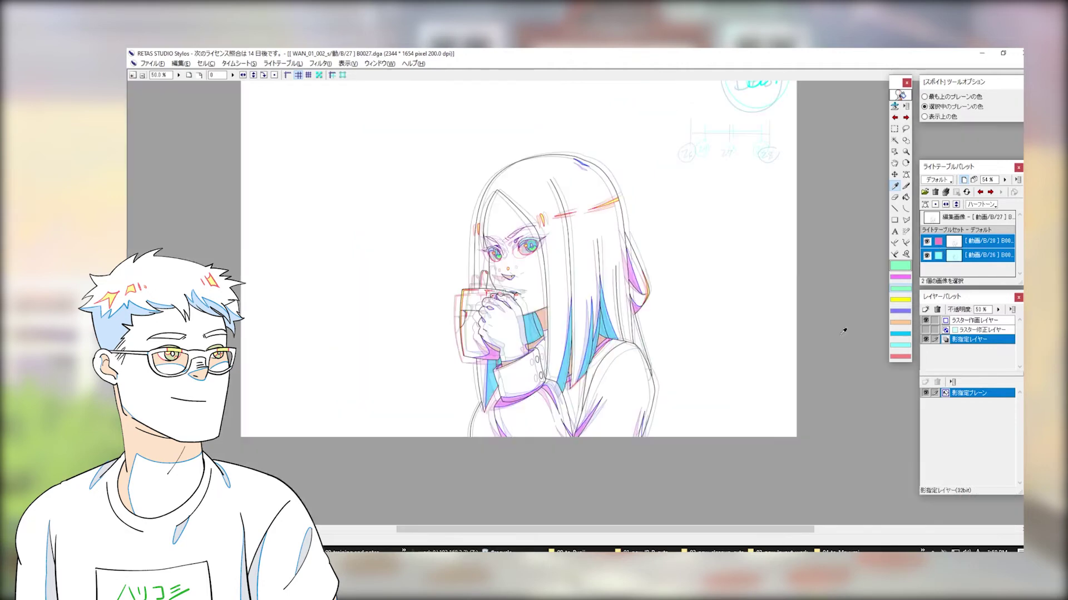
- Hide and show the whole light table repeatedly to compare the drawing with and without its reference images
key("l")
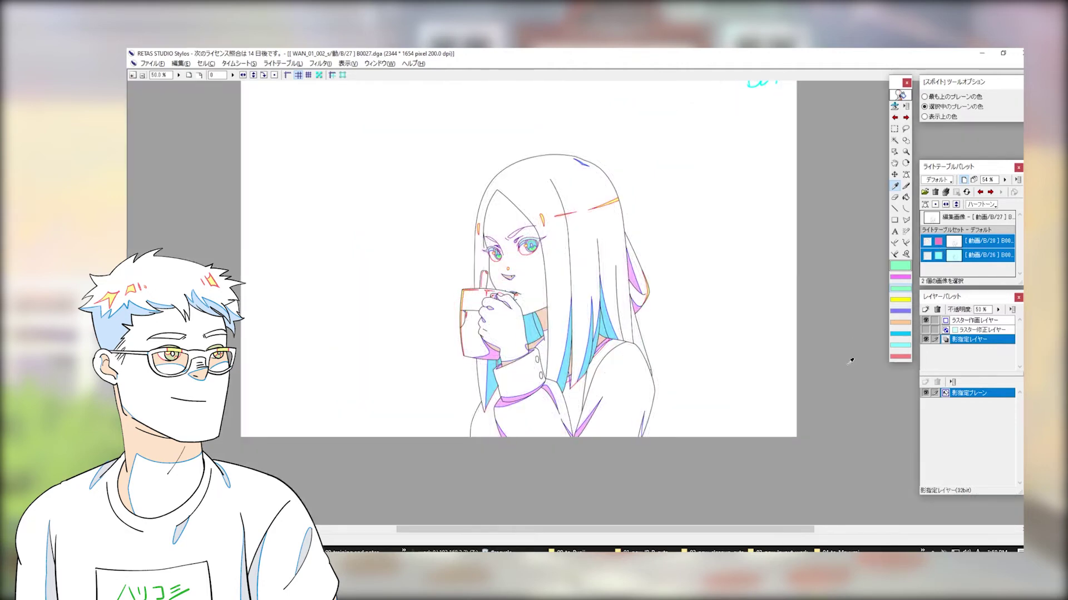
key("ctrl+l")
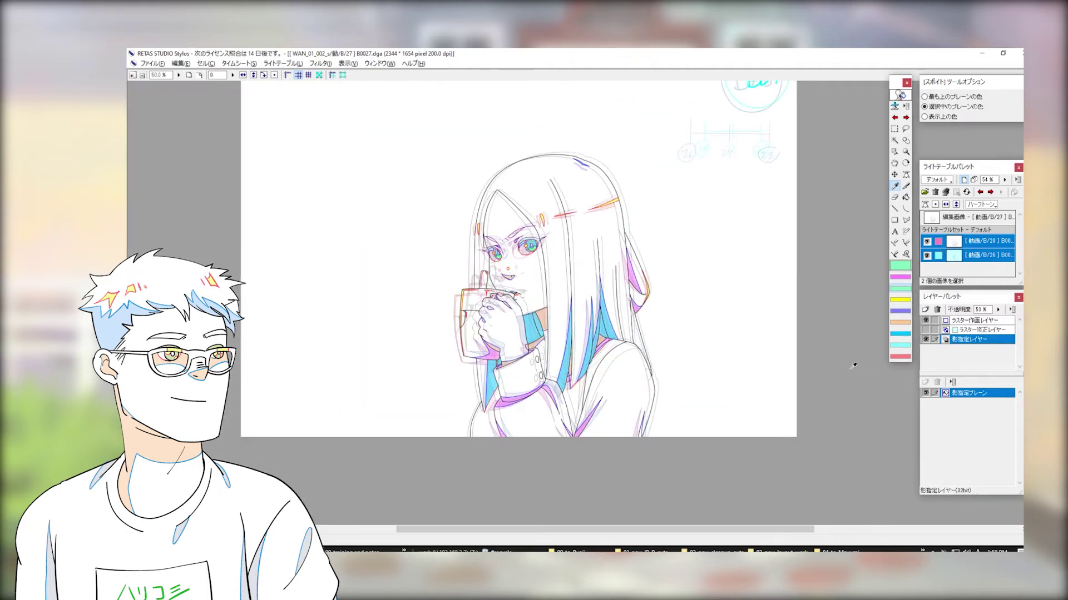
key("ctrl+l")
key("ctrl+l")
key("ctrl+l")
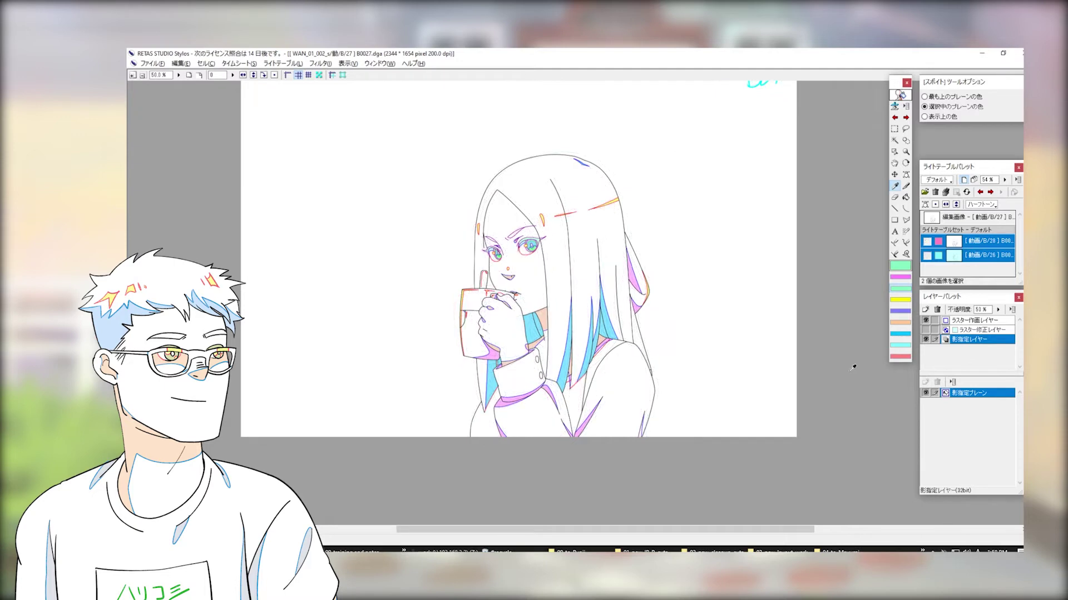
key("ctrl+l")
key("ctrl+l")
key("ctrl+l")
key("ctrl+l")
key("ctrl+l")
key("ctrl+l")
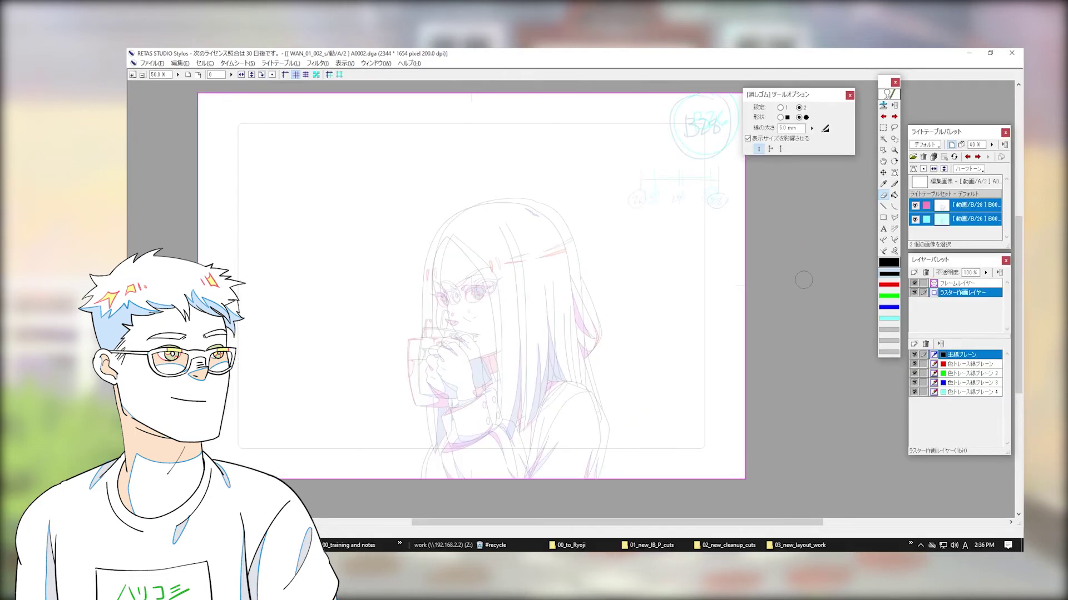
- Activate light-table positioning for the [動画/B/28] image over the blank A0002 cel
mouse_move(795, 272)
left_mouse_down()
mouse_move(785, 222)
mouse_move(802, 256)
mouse_move(794, 287)
left_mouse_up()
key("ctrl+plus")
key("ctrl+minus")
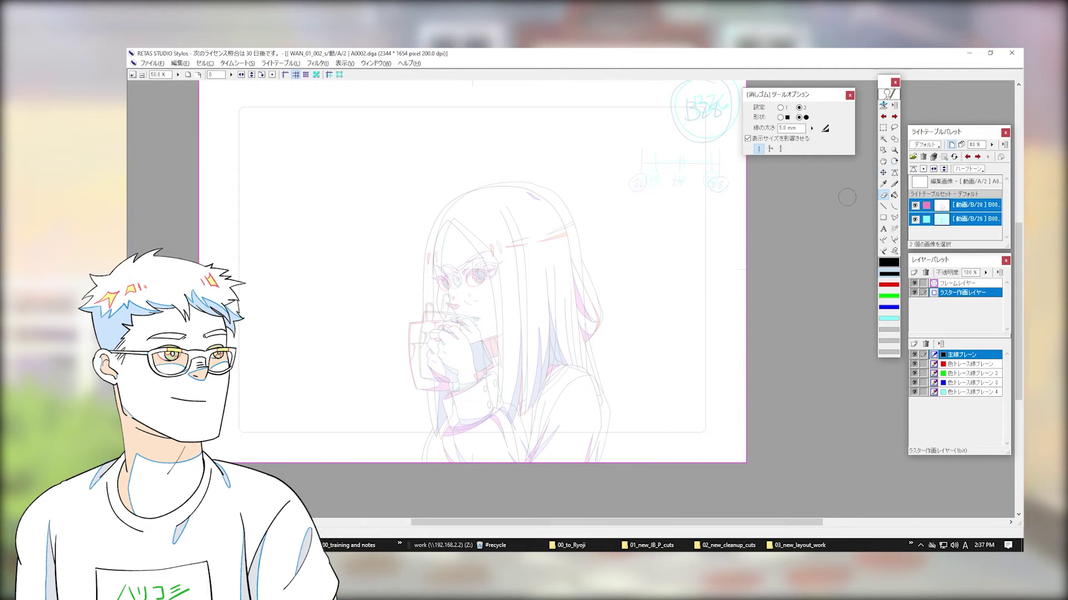
key("ctrl+plus")
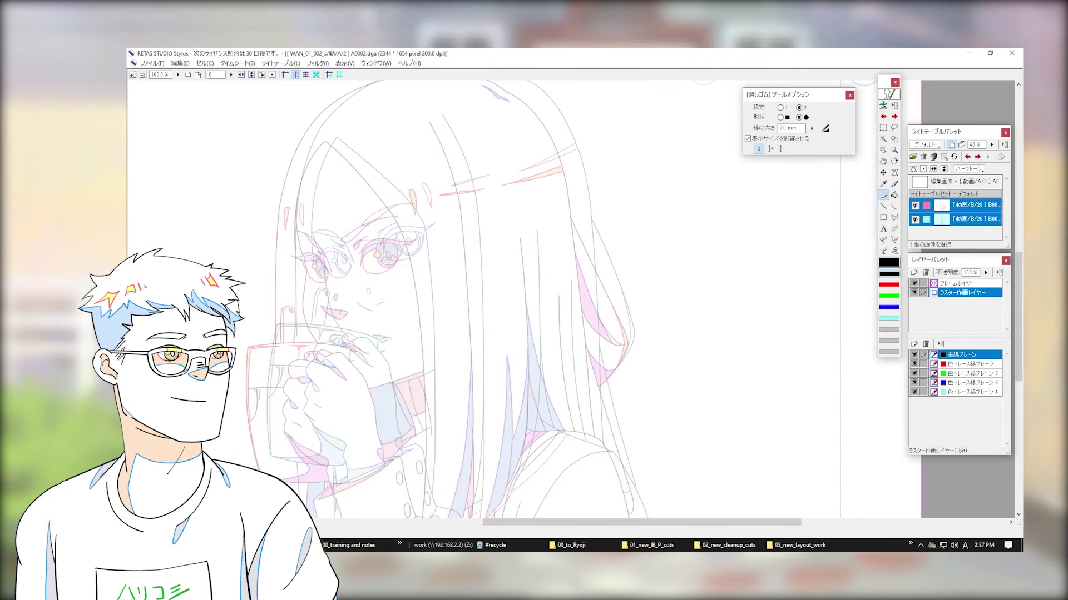
left_click_drag(644, 306, 714, 228)
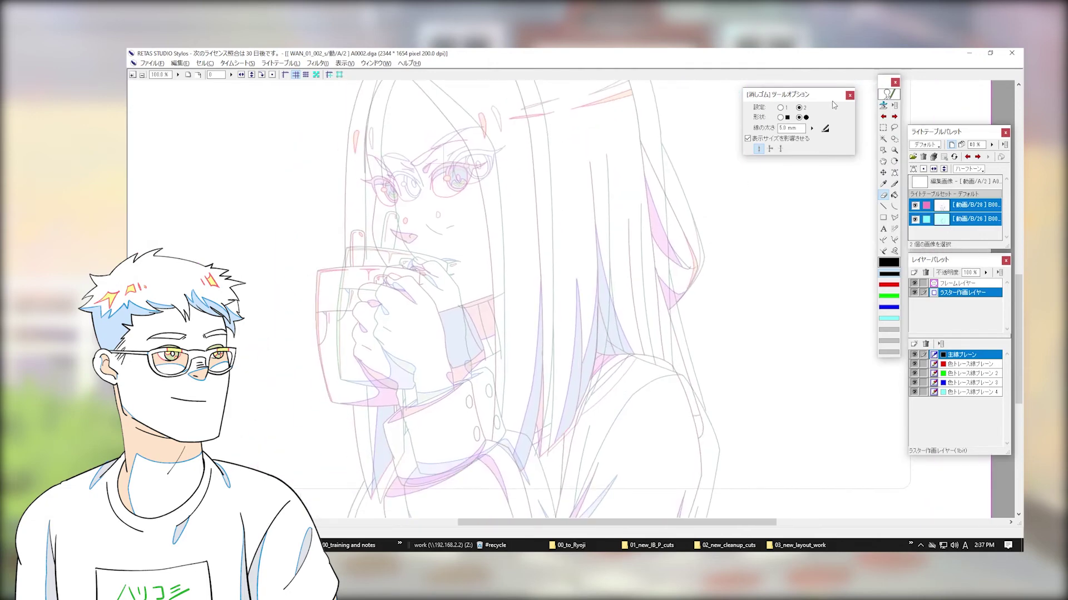
left_click_drag(717, 199, 815, 249)
left_click(945, 206)
key("ctrl+minus")
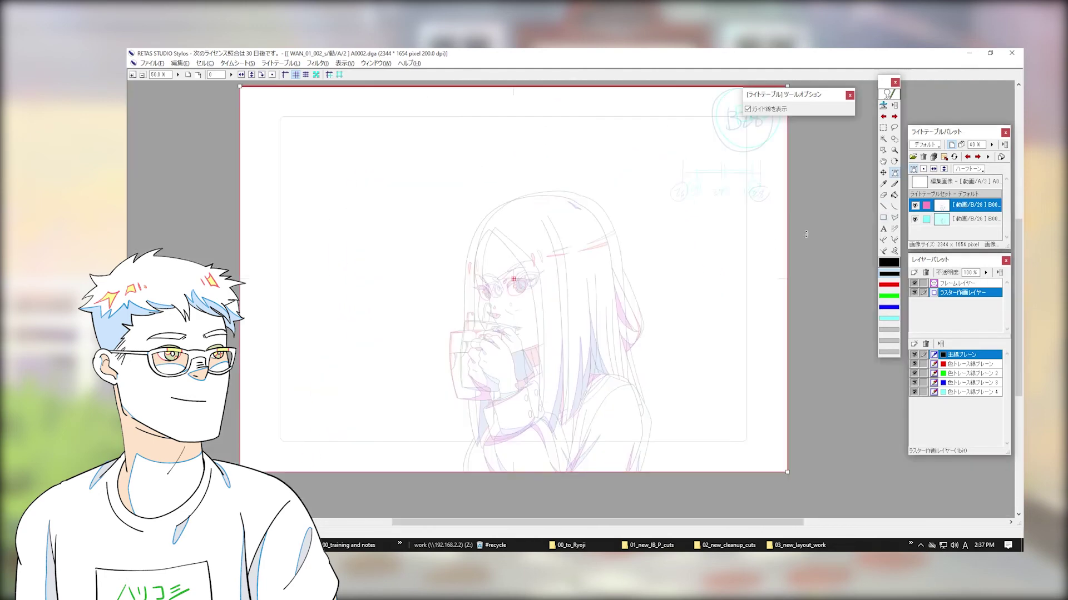
- Flick through the light-table images one at a time over the A0002 cel
left_click(936, 169)
left_click(936, 169)
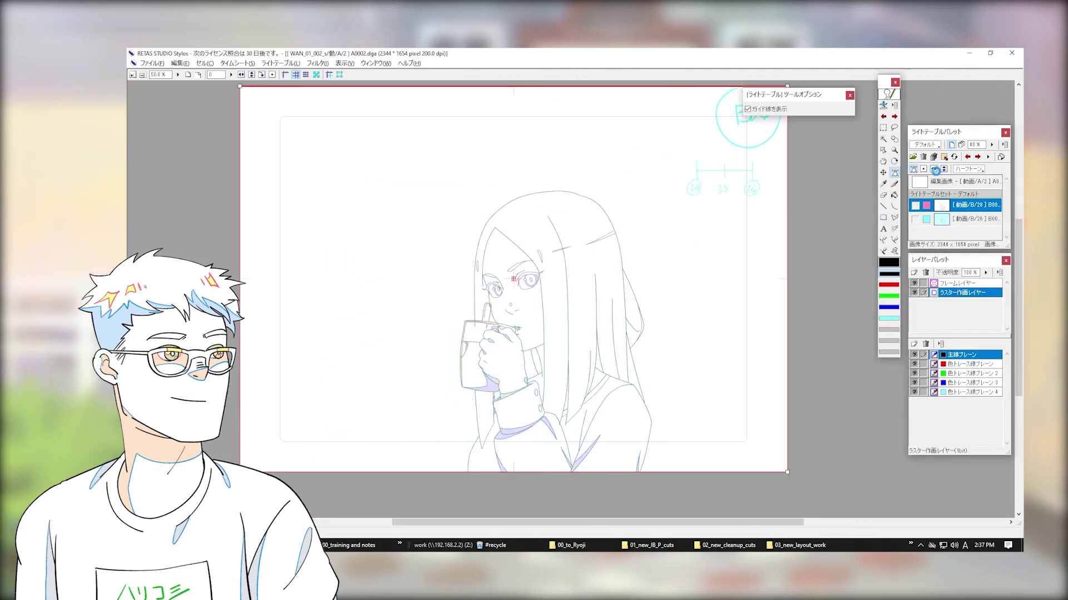
left_click(936, 169)
left_click_drag(846, 217, 775, 262)
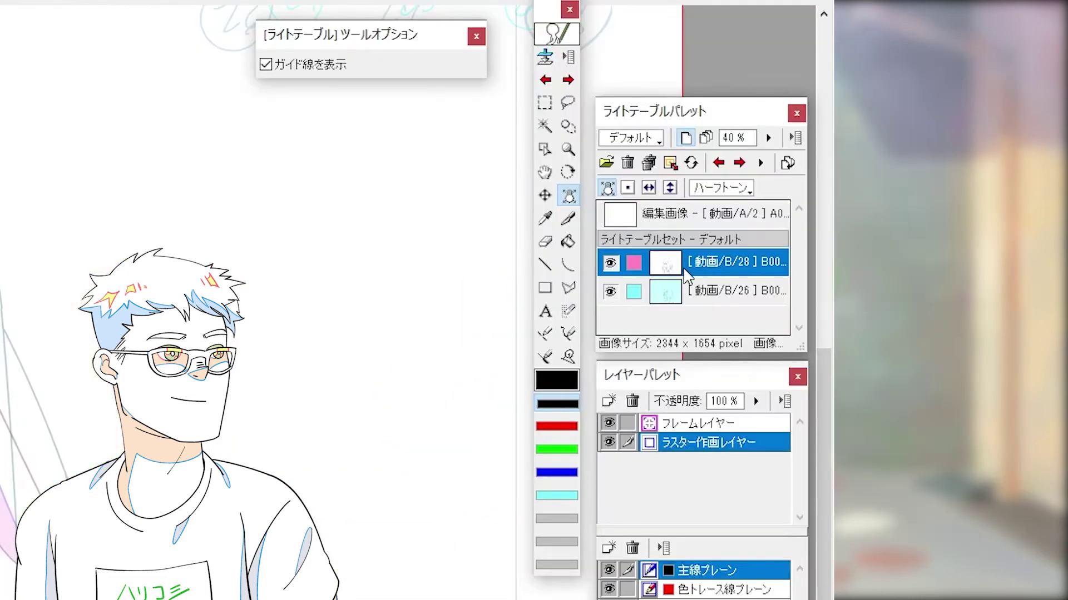
- Reselect the [動画/B/28] light-table image and toggle its positioning mode off and on again
left_click(721, 287)
left_click(695, 261)
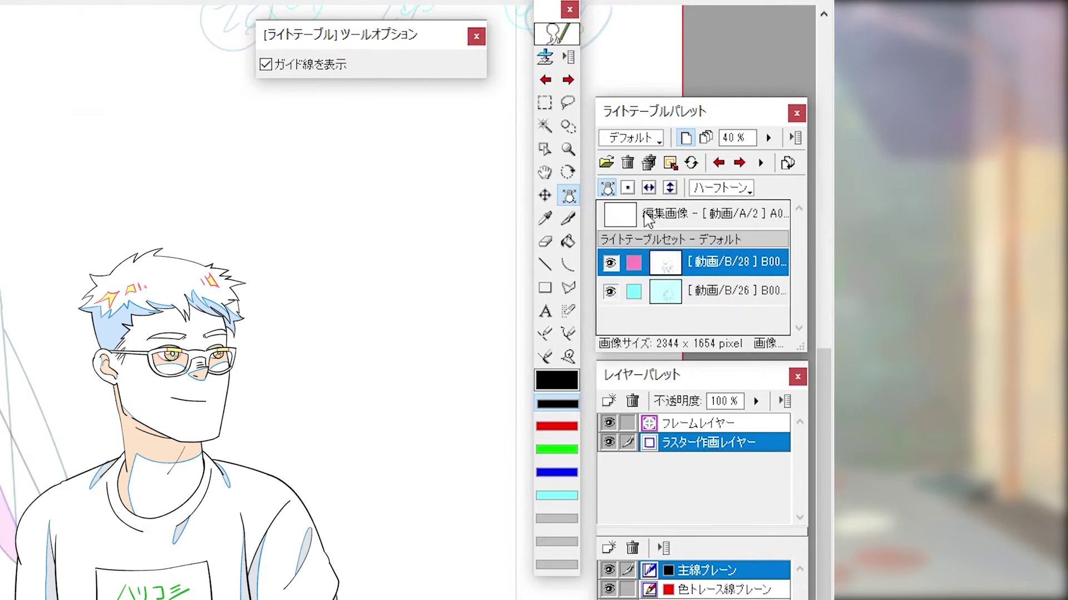
key("e")
left_click(607, 187)
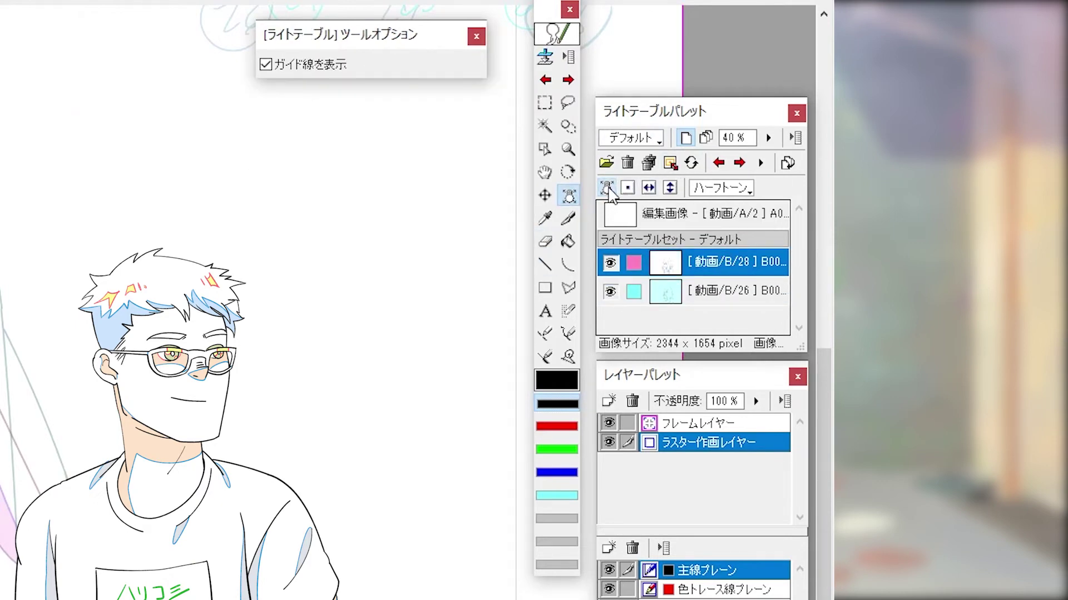
key("e")
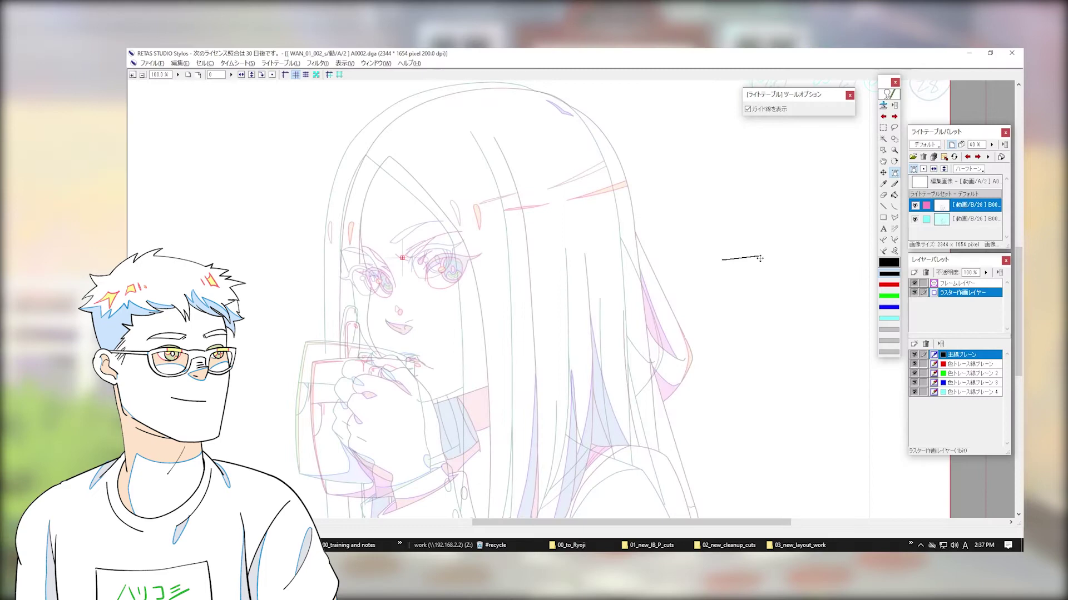
- Shift the [動画/B/28] light-table image until its larger eye overlaps the matching eye of [動画/B/26]
mouse_move(739, 257)
left_mouse_down()
mouse_move(756, 252)
mouse_move(818, 303)
left_mouse_up()
key("ctrl+plus")
mouse_move(725, 258)
left_mouse_down()
mouse_move(772, 298)
mouse_move(752, 288)
mouse_move(752, 263)
left_mouse_up()
left_click_drag(761, 268, 759, 269)
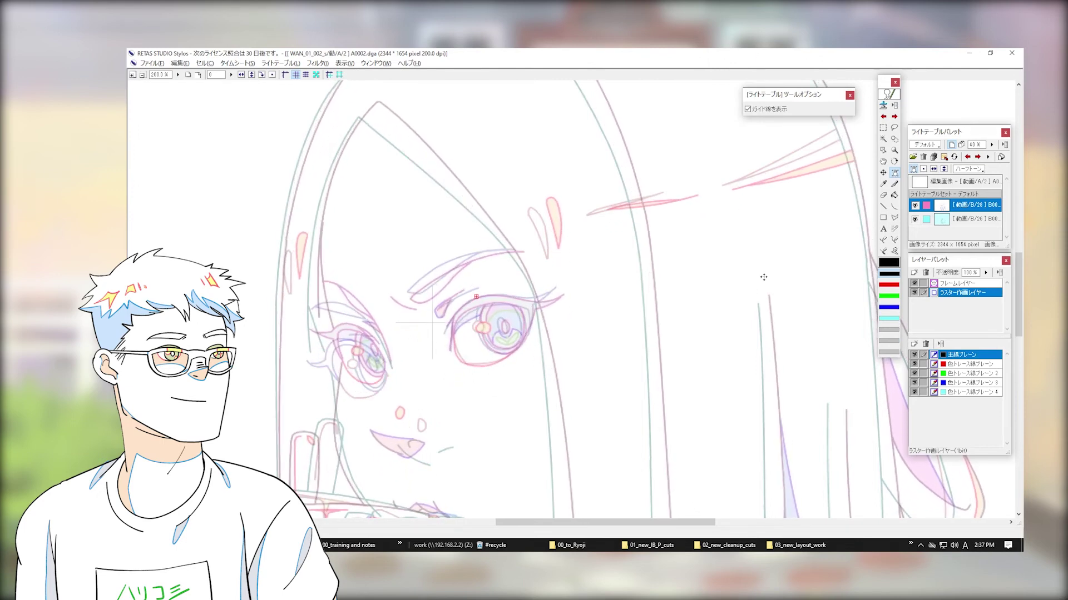
key("ctrl+m")
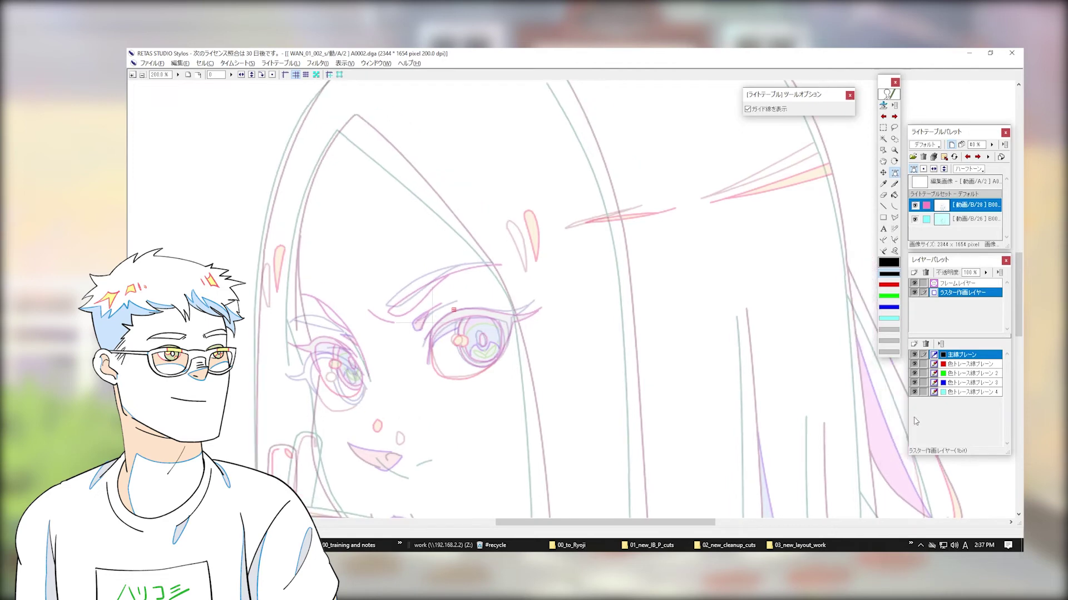
left_click_drag(711, 402, 747, 399)
key("ctrl+plus")
scroll(780, 382, "up", 1)
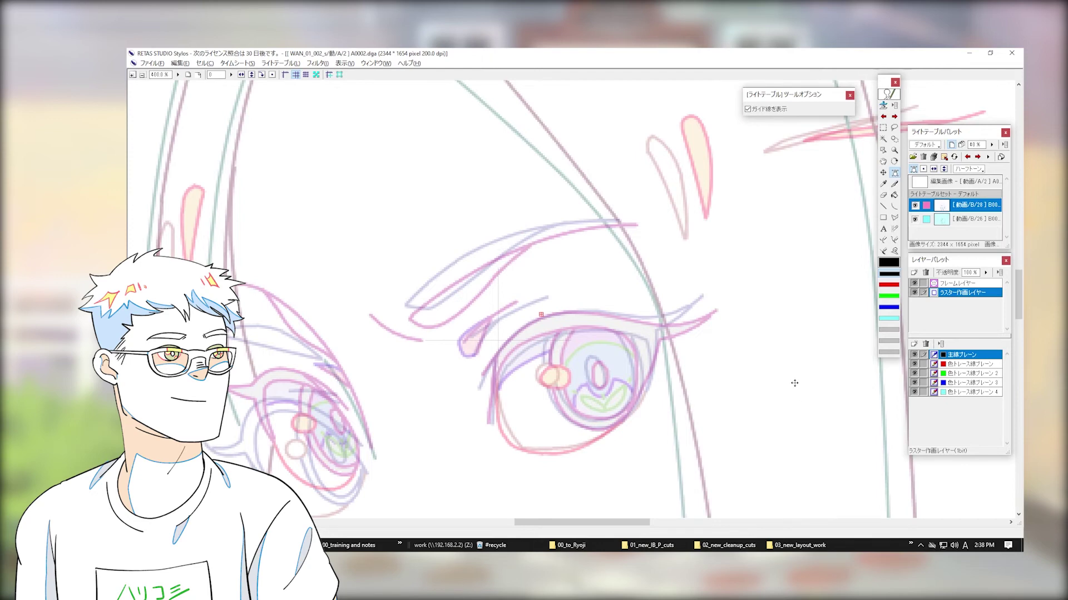
- Choose the curve tool with the black line colour, undo a trial curve and set the line width to 0.20 mm
left_click(894, 206)
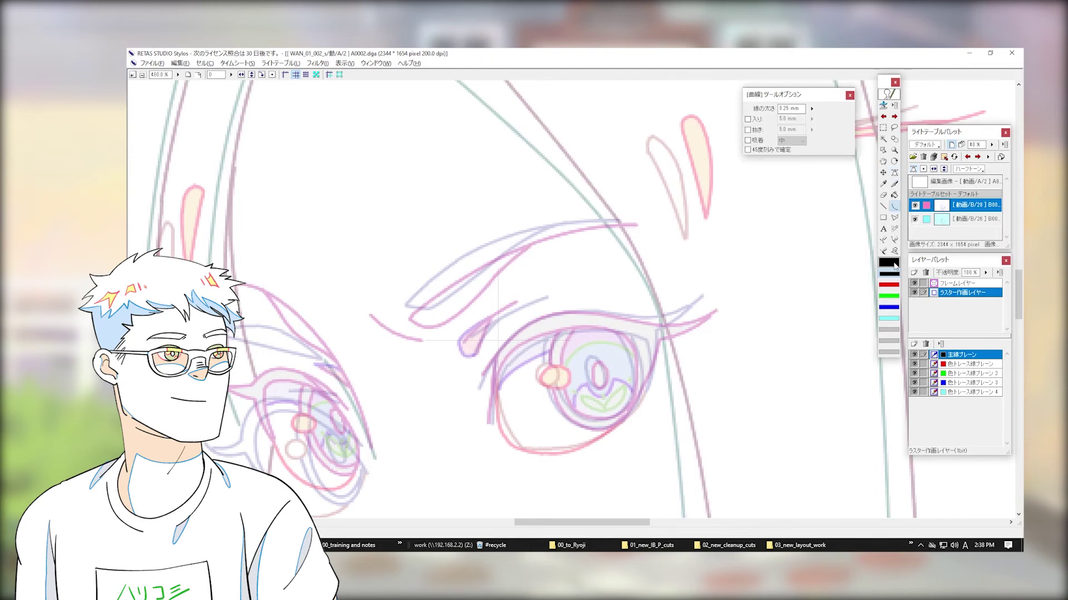
left_click(895, 266)
left_click(672, 223)
left_click_drag(500, 349, 568, 312)
key("ctrl+z")
left_click(811, 109)
left_click_drag(710, 333, 703, 325)
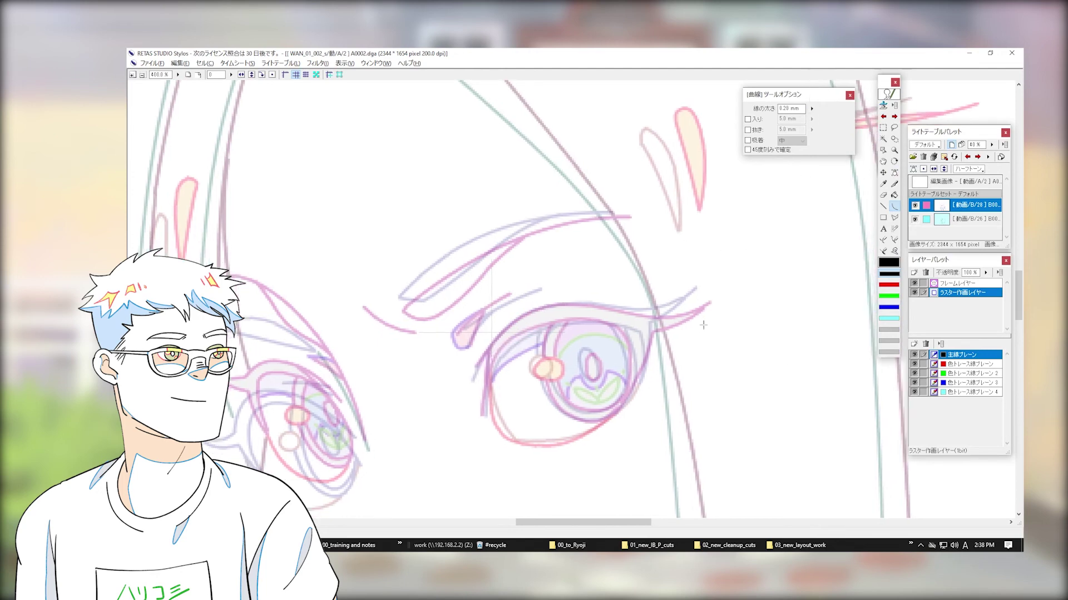
- Trace the larger eye's upper lash line, its flicked outer wing and the outer corner with black curves
mouse_move(475, 372)
left_mouse_down()
mouse_move(545, 307)
mouse_move(642, 313)
mouse_move(705, 293)
left_mouse_up()
left_click(576, 298)
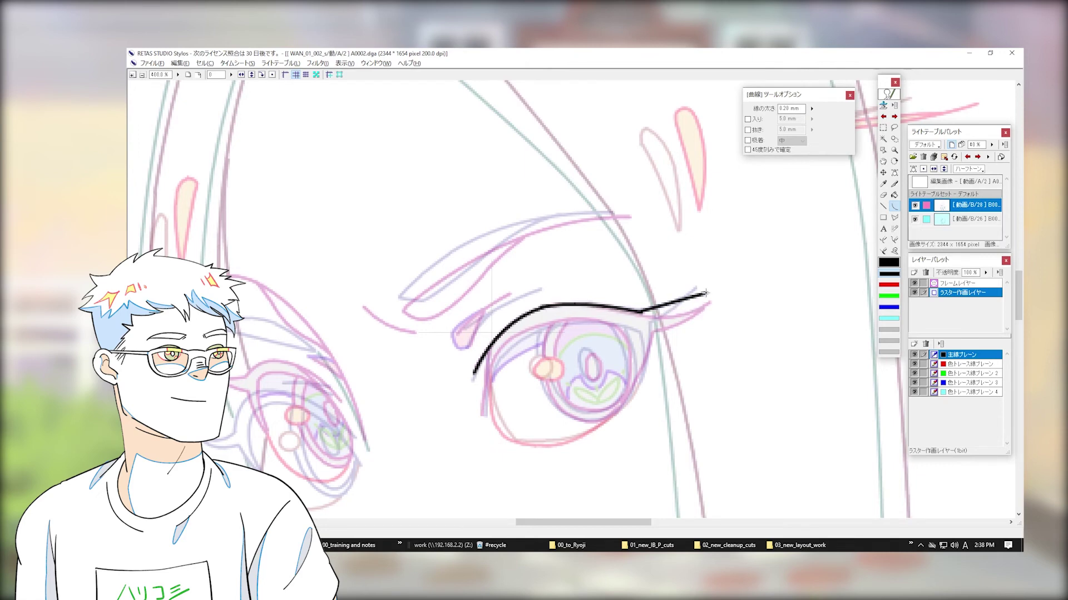
left_click(679, 315)
left_click_drag(652, 325, 630, 400)
left_click(650, 365)
left_click_drag(651, 325, 705, 293)
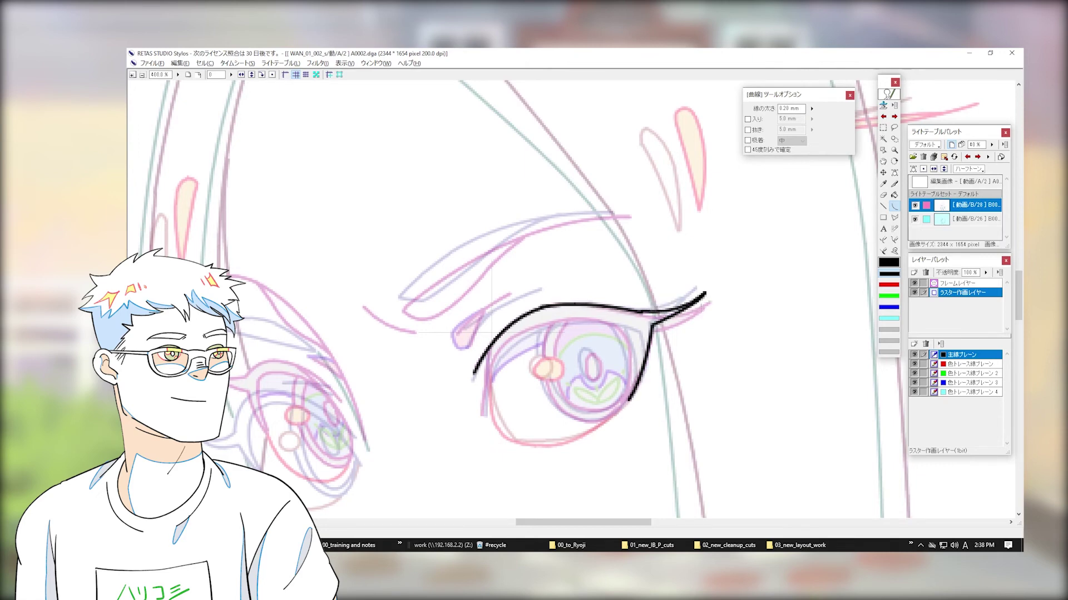
- Add black curves for the inner corner and the lower edge of the larger eye's upper lash
left_click_drag(488, 349, 484, 414)
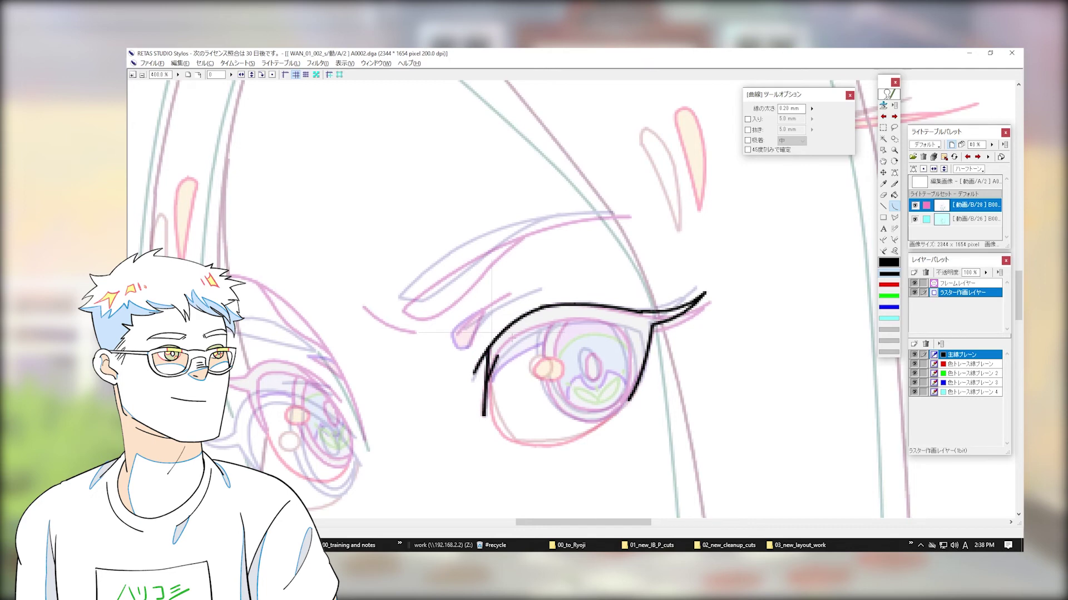
left_click_drag(565, 322, 490, 339)
mouse_move(563, 321)
left_mouse_down()
mouse_move(637, 335)
mouse_move(630, 398)
left_mouse_up()
left_click(641, 373)
key("ctrl+minus")
key("ctrl+minus")
left_click_drag(762, 391, 755, 389)
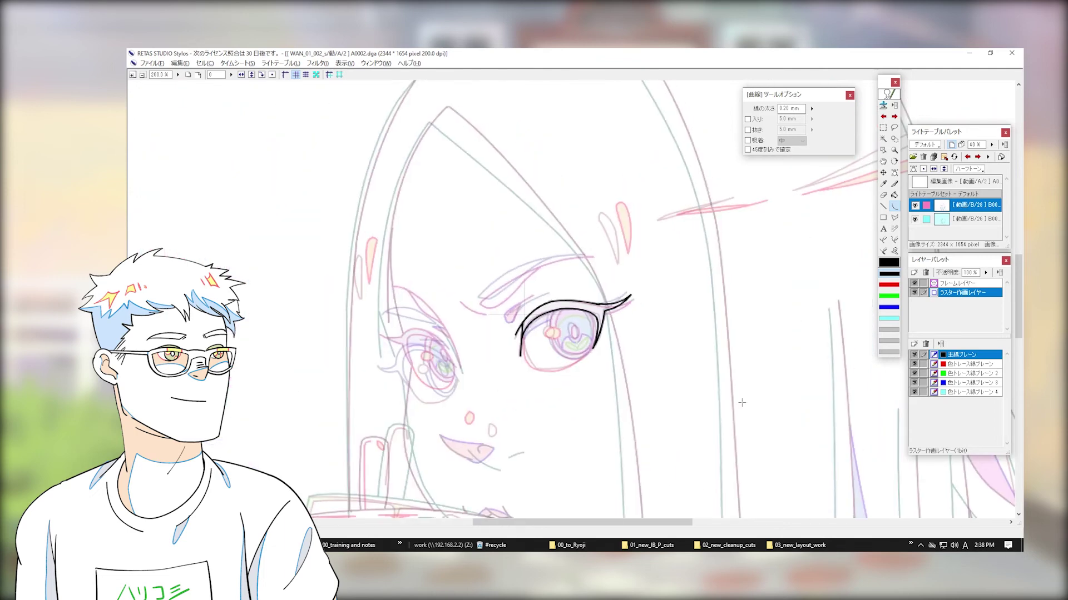
- Select both light-table images and reset them to their original positions
key("ctrl+plus")
key("ctrl+l")
key("ctrl+l")
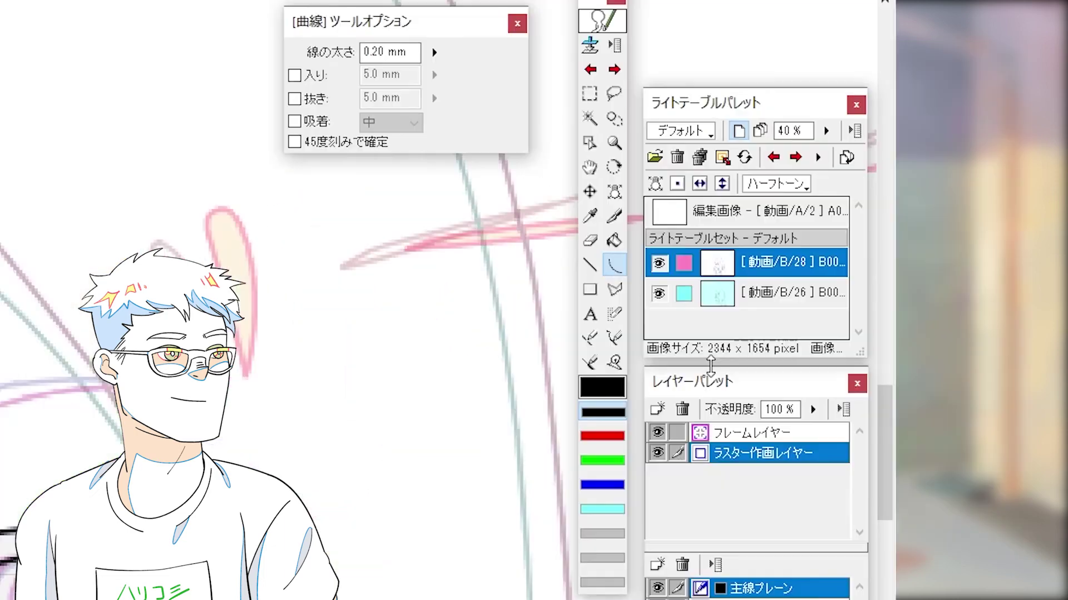
left_click(966, 220)
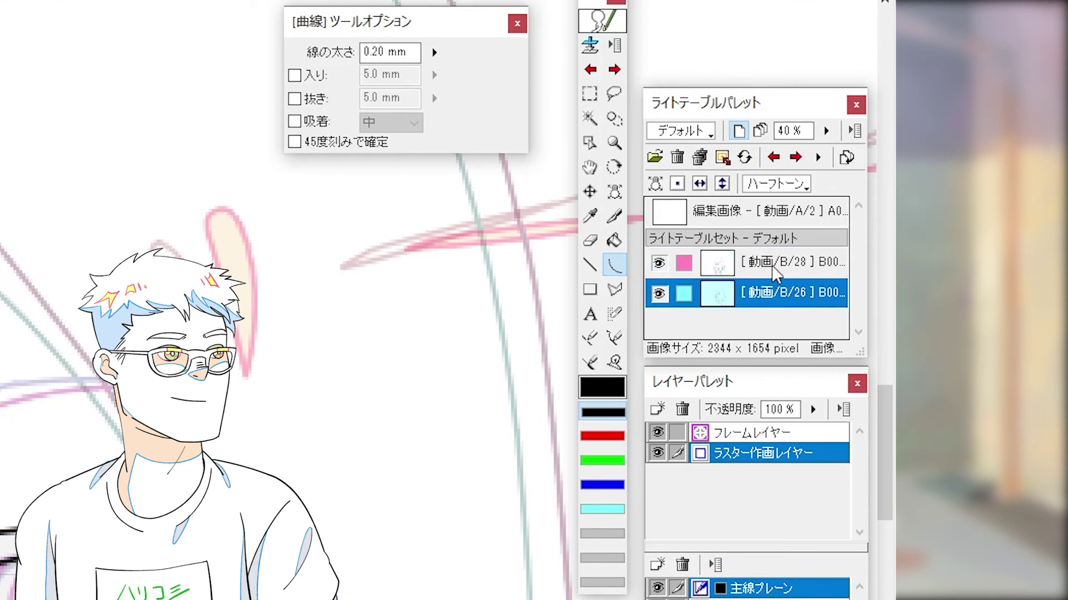
left_click(773, 268, "ctrl")
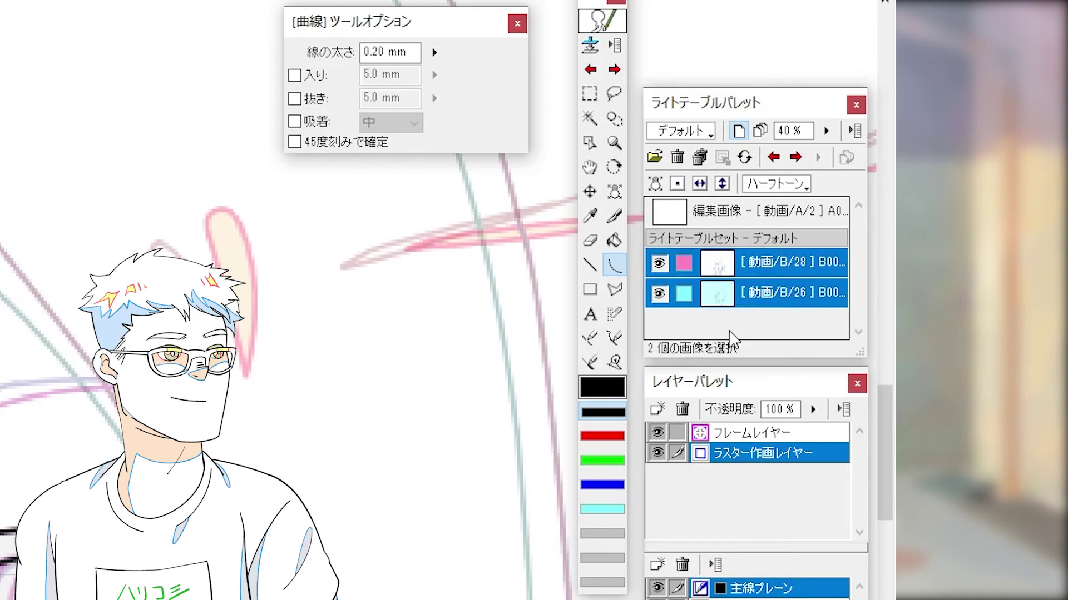
left_click(677, 184)
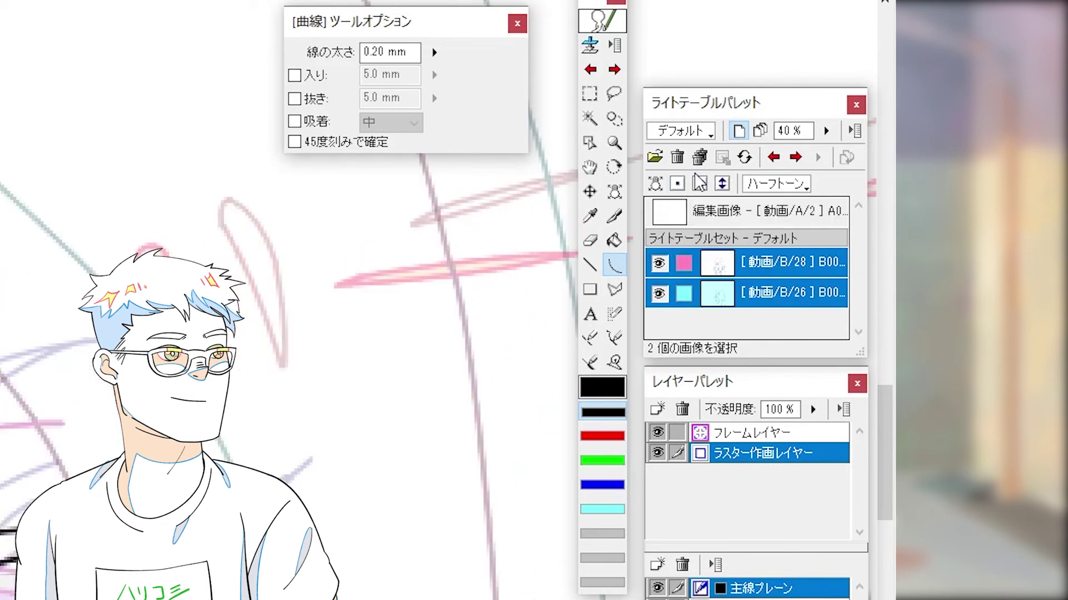
- Flick back and forth between the light-table frames and the traced lash to check the in-between motion
left_click_drag(381, 493, 346, 356)
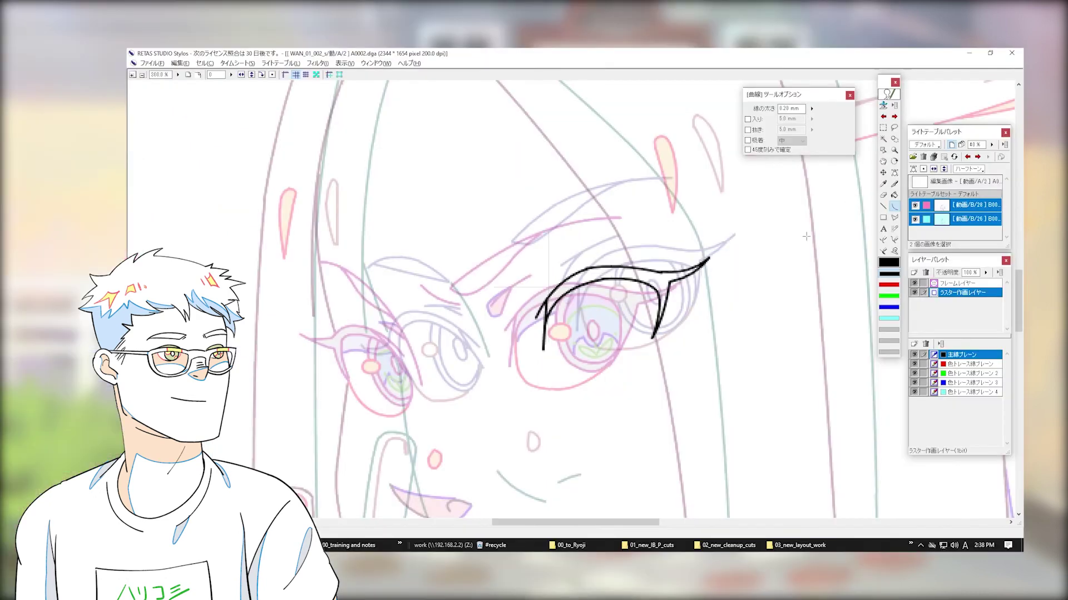
left_click_drag(798, 256, 764, 272)
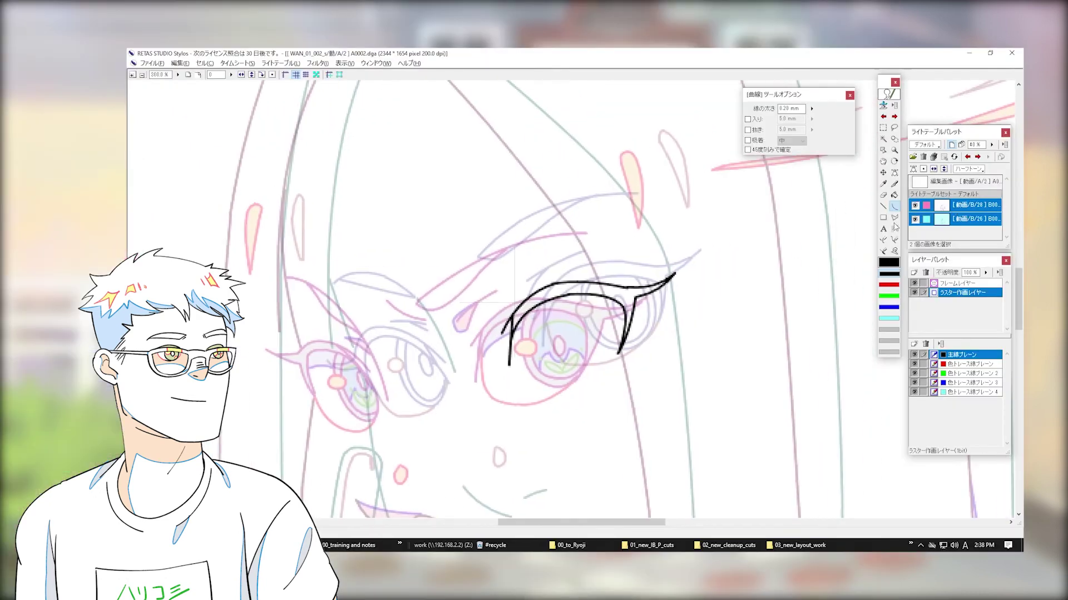
key("2")
key("3")
key("2")
key("1")
key("2")
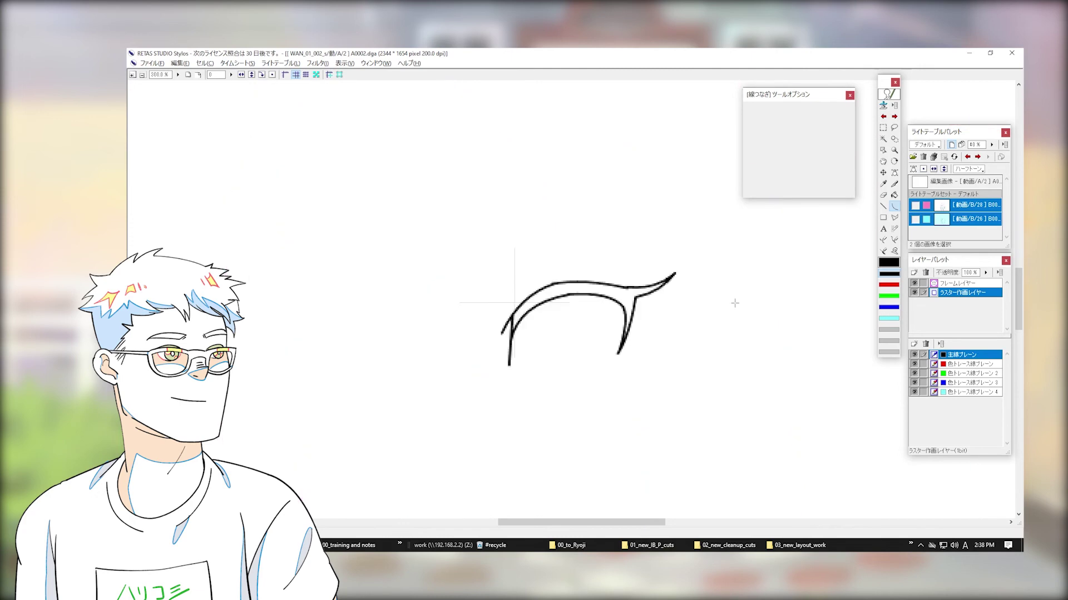
key("3")
key("2")
key("1")
key("2")
key("3")
key("2")
key("1")
key("2")
key("4")
- Switch from the curve tool to the Pen tool with the whole head in view
key("ctrl+minus")
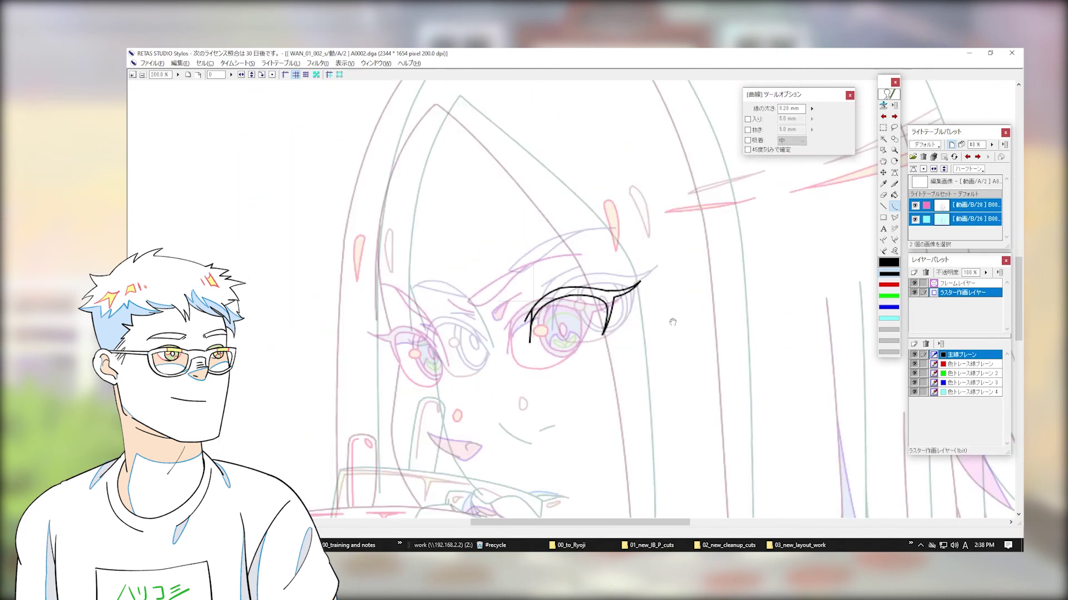
left_click_drag(675, 322, 754, 337)
key("ctrl+plus")
key("ctrl+minus")
key("ctrl+minus")
key("ctrl+minus")
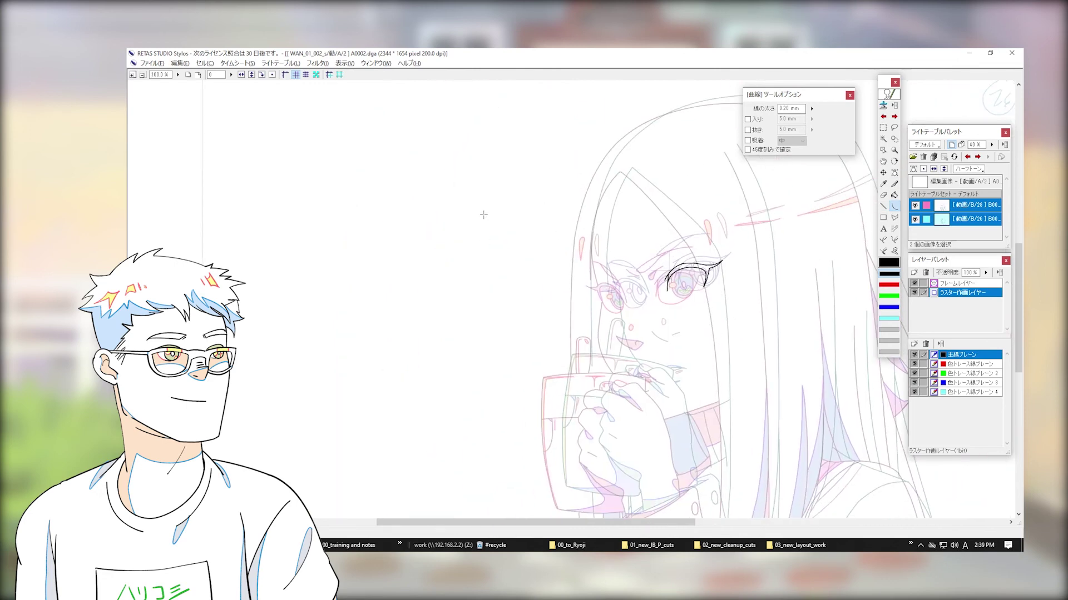
key("p")
left_click_drag(498, 193, 395, 383)
mouse_move(960, 88)
left_mouse_down()
mouse_move(935, 118)
mouse_move(541, 381)
mouse_move(476, 393)
left_mouse_up()
left_click_drag(602, 401, 524, 365)
key("j")
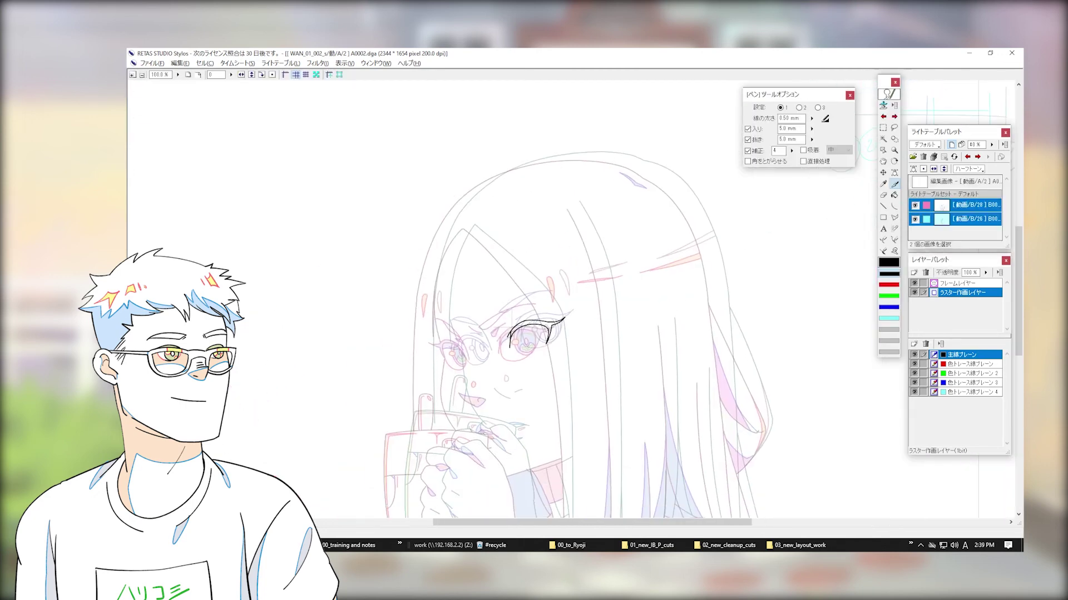
- Flick repeatedly through the previous, current and next drawings at 100 % view
key("1")
key("2")
key("3")
key("1")
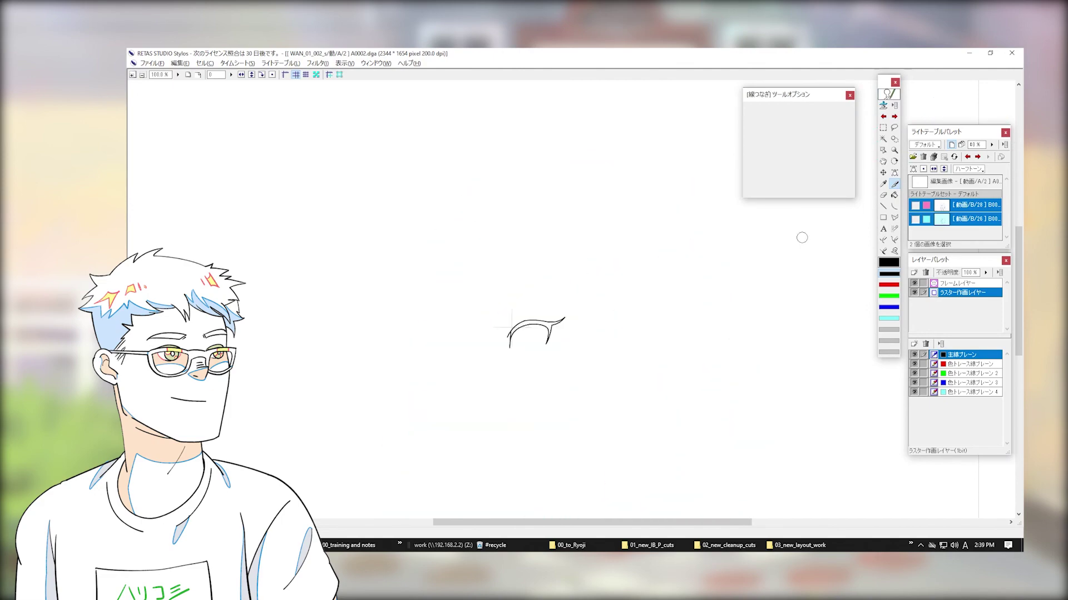
key("3")
key("1")
key("3")
key("2")
key("1")
key("3")
key("1")
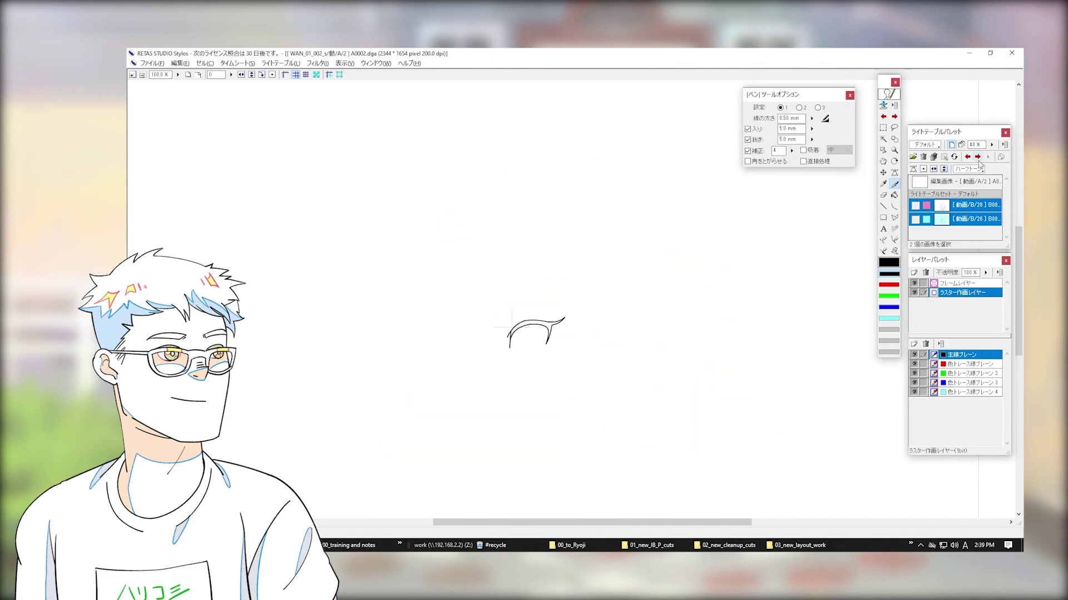